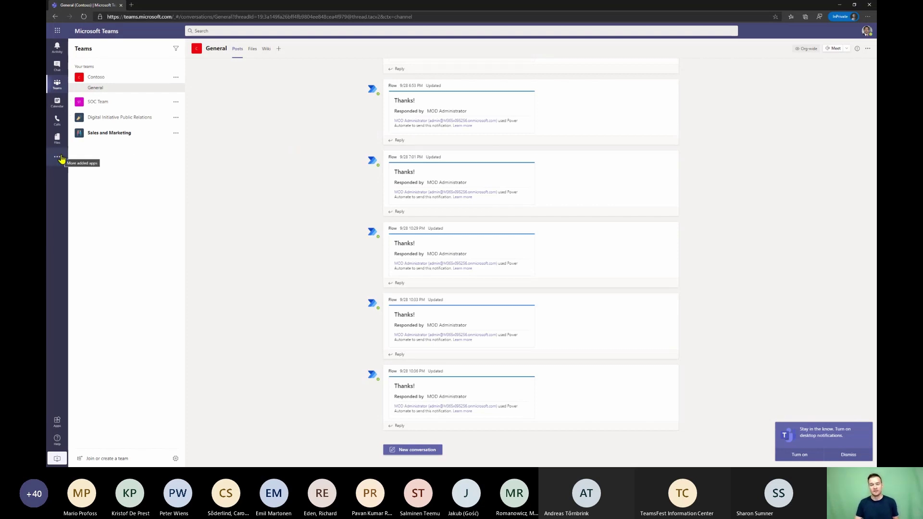
Step: Find and add the Power Virtual Agents app to Teams, and open its list of chatbots
click(57, 157)
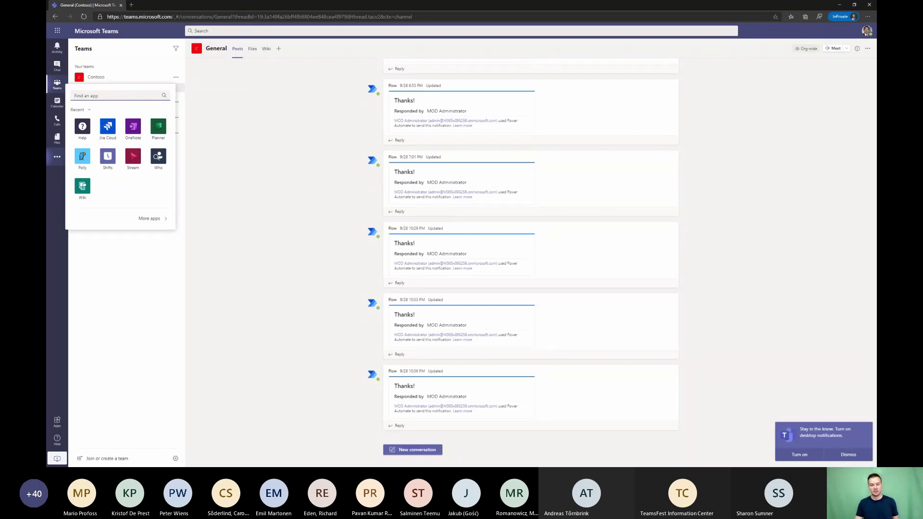
click(55, 173)
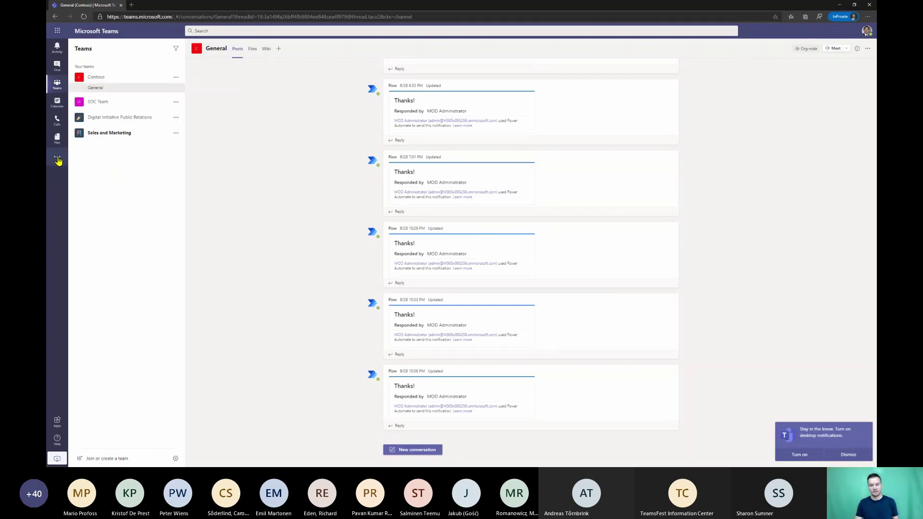
click(56, 157)
text(power)
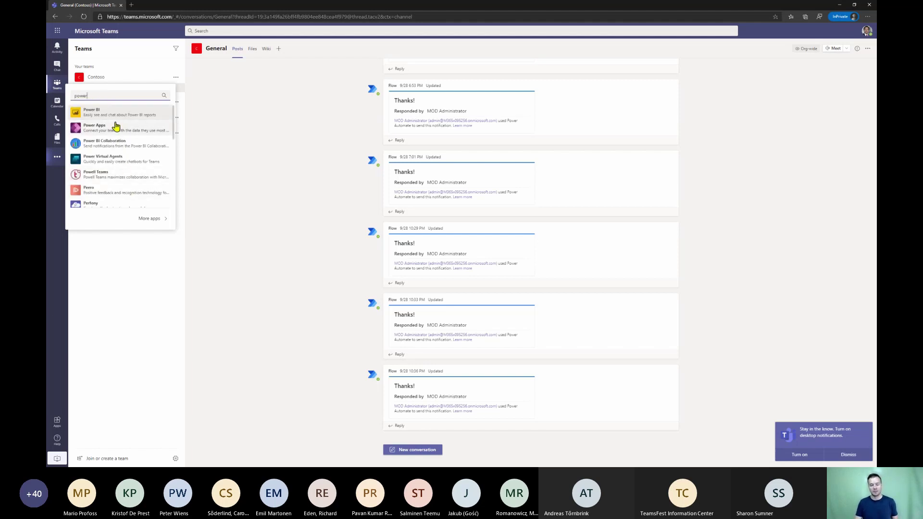
click(105, 162)
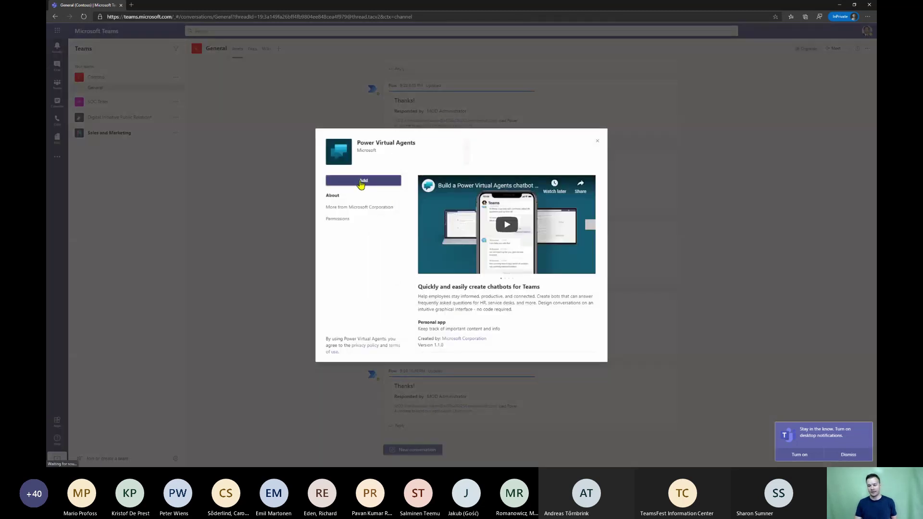
click(361, 183)
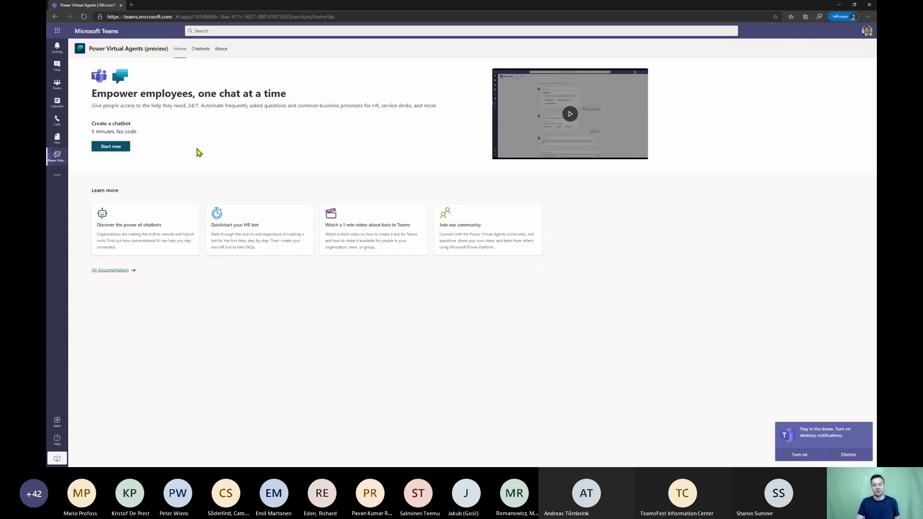
right_click(54, 162)
click(89, 158)
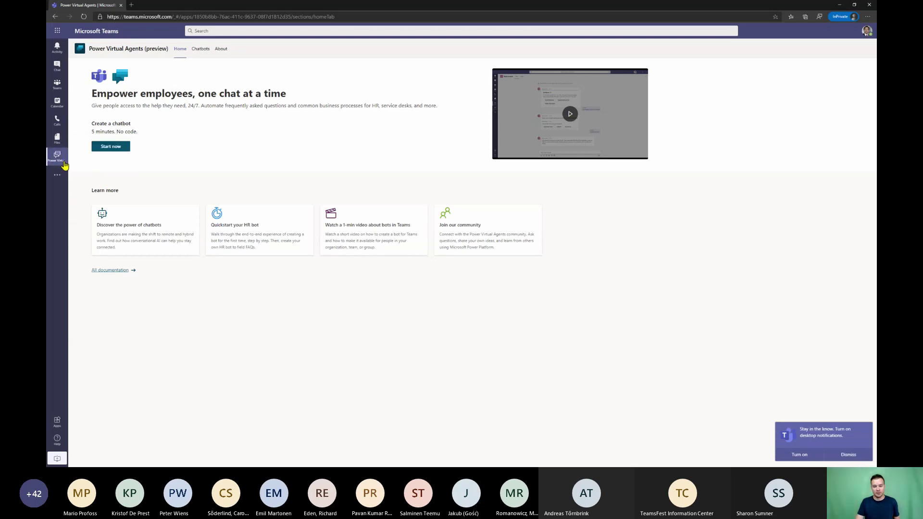
click(201, 49)
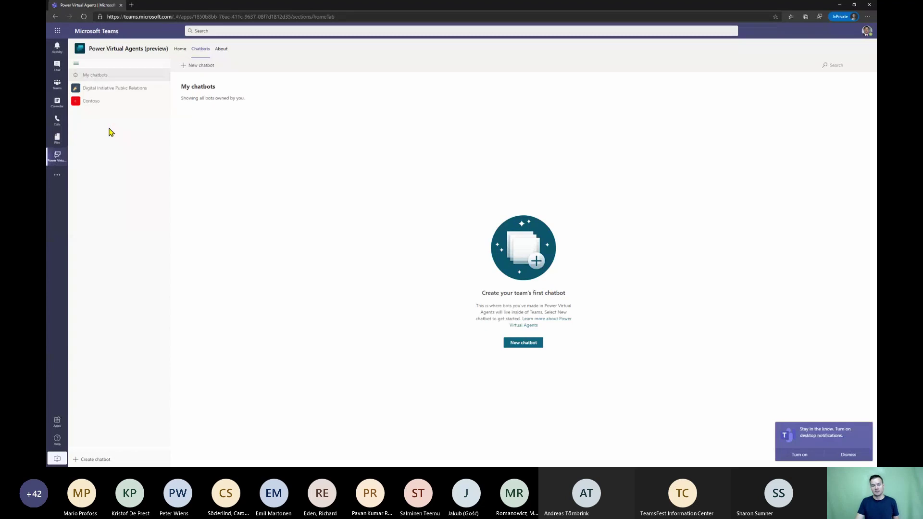
Step: Try to create a new chatbot for the SOC Team and close the creation dialog
click(523, 344)
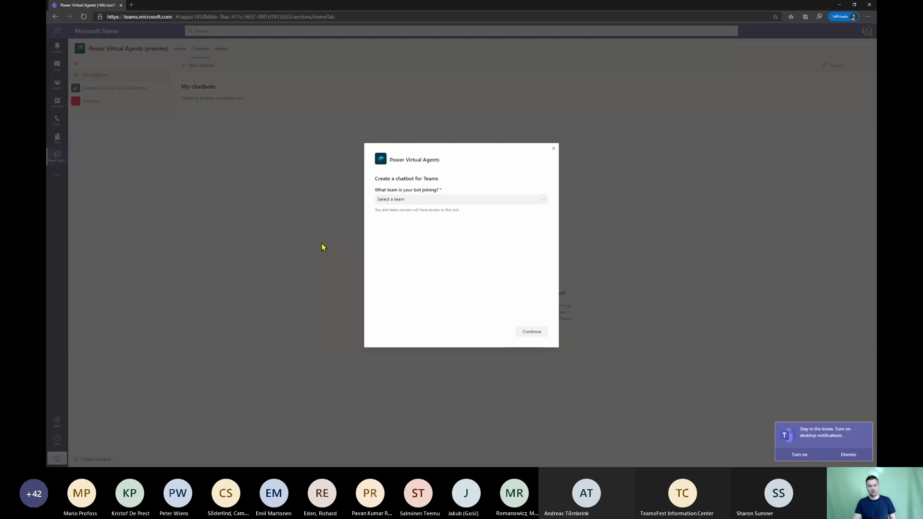
click(467, 201)
click(460, 246)
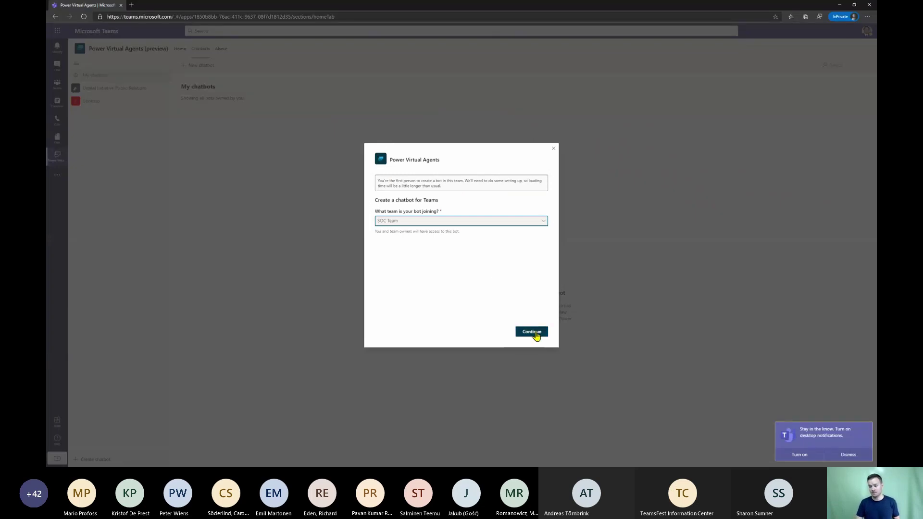
click(533, 332)
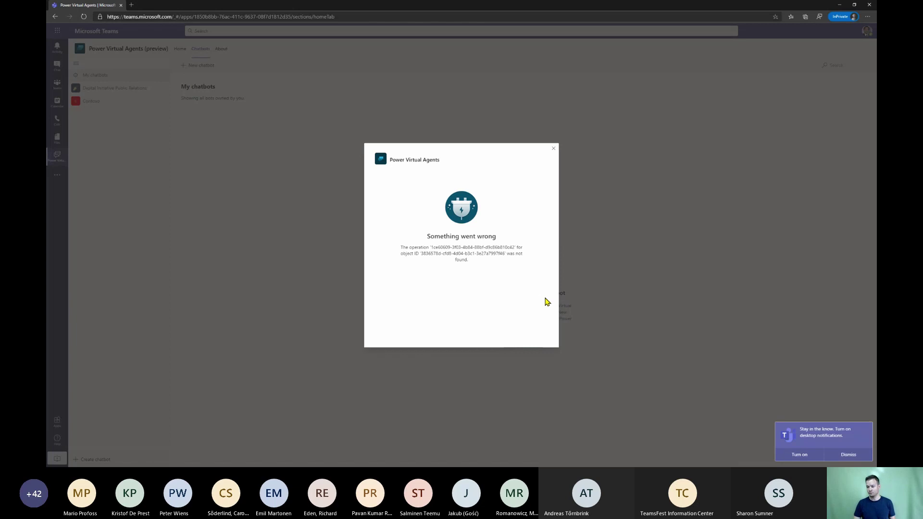
click(553, 151)
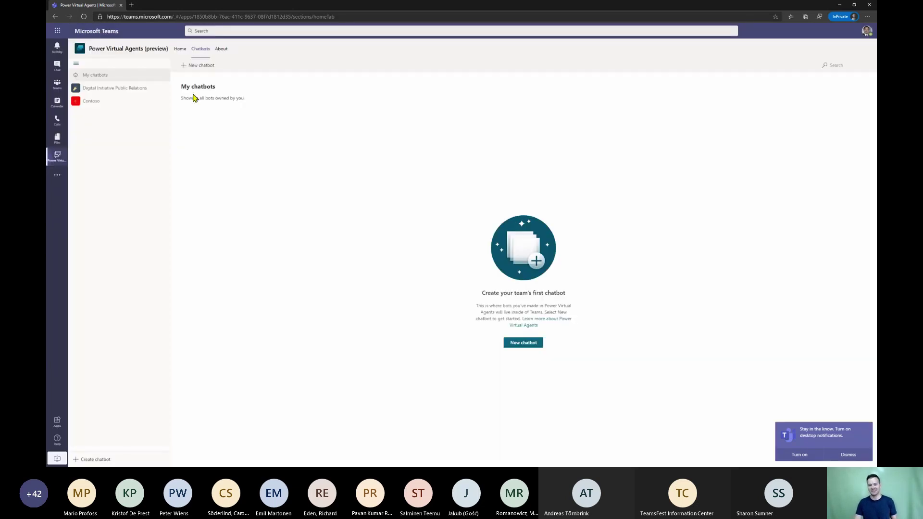
Step: Start a new chatbot for the Sales and Marketing team and continue to the bot setup
click(195, 68)
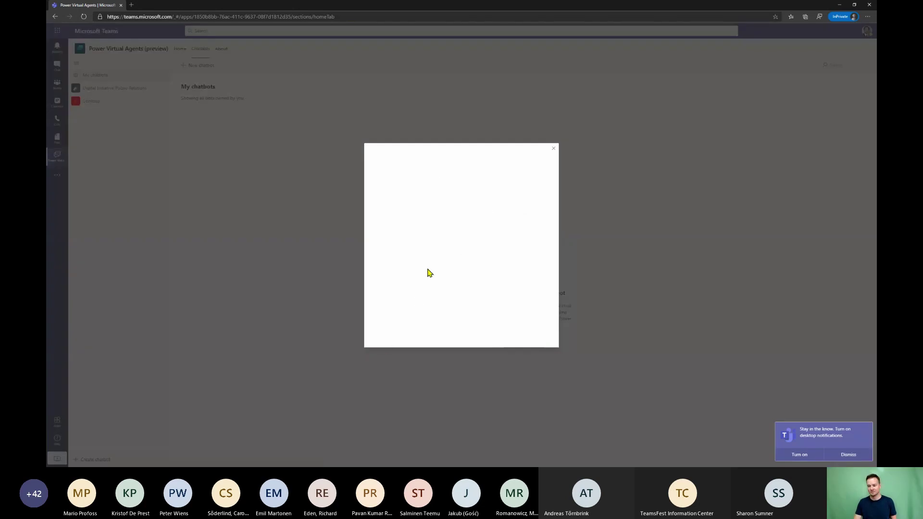
click(452, 204)
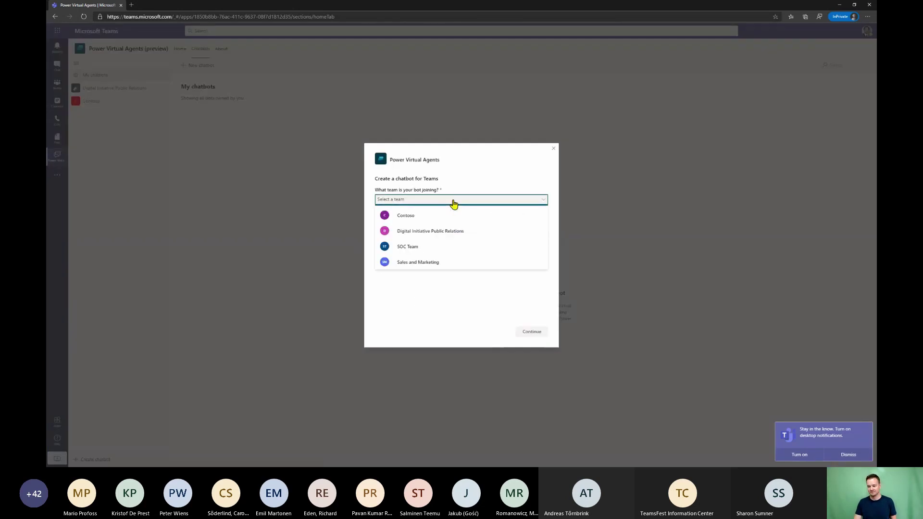
click(447, 265)
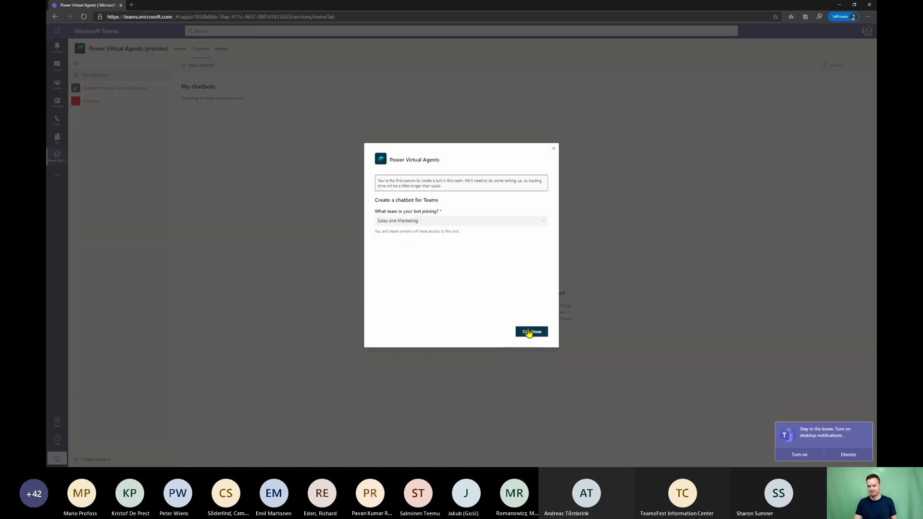
click(529, 332)
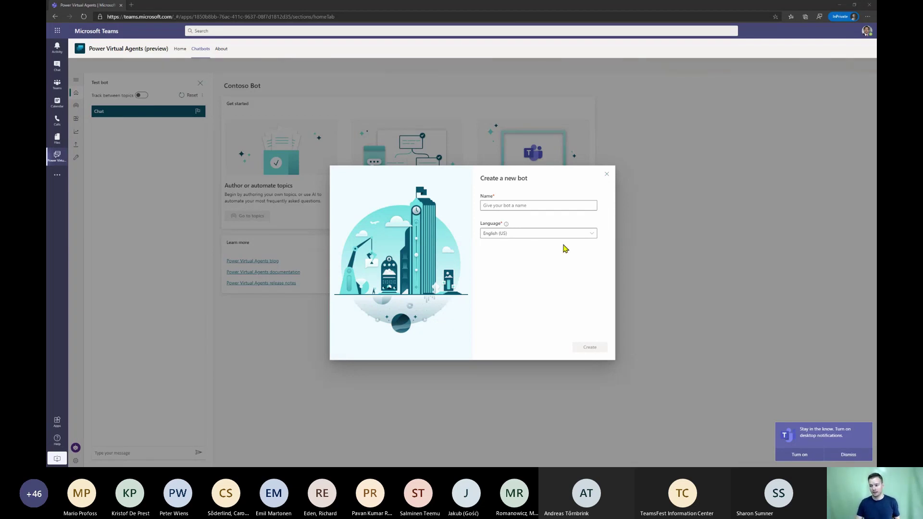
Step: Enter Chatbot as the new bot's name
click(546, 205)
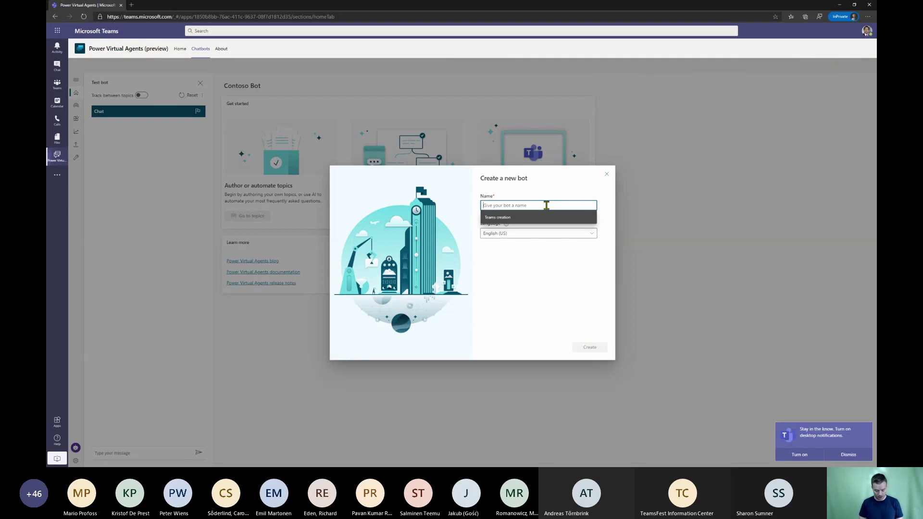
text(My)
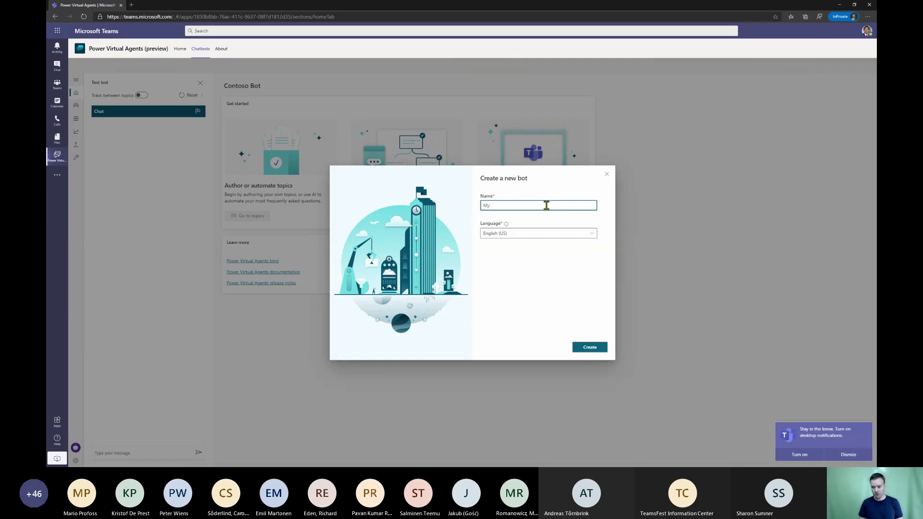
key(ctrl+a)
key(BackSpace)
text(Chatbot)
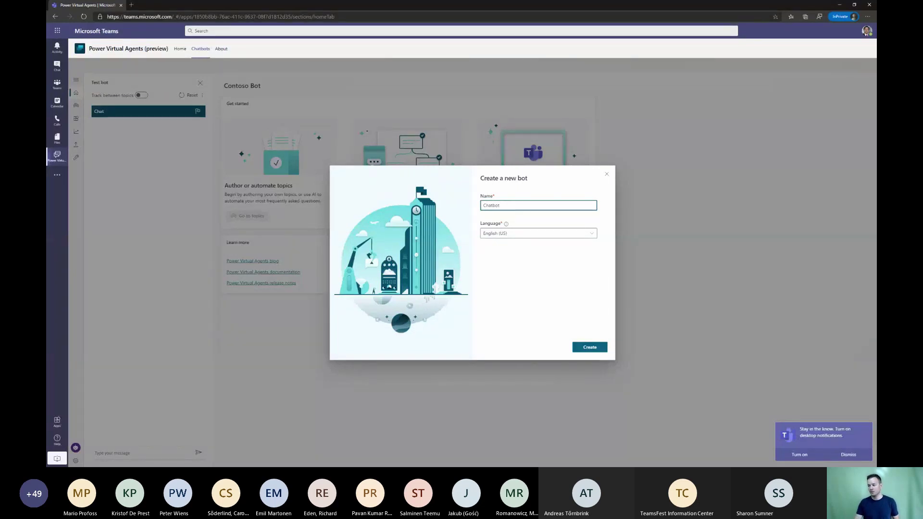
Step: Open a browser window under the Personal profile and return to the bot creation dialog in Teams
key(ctrl+n)
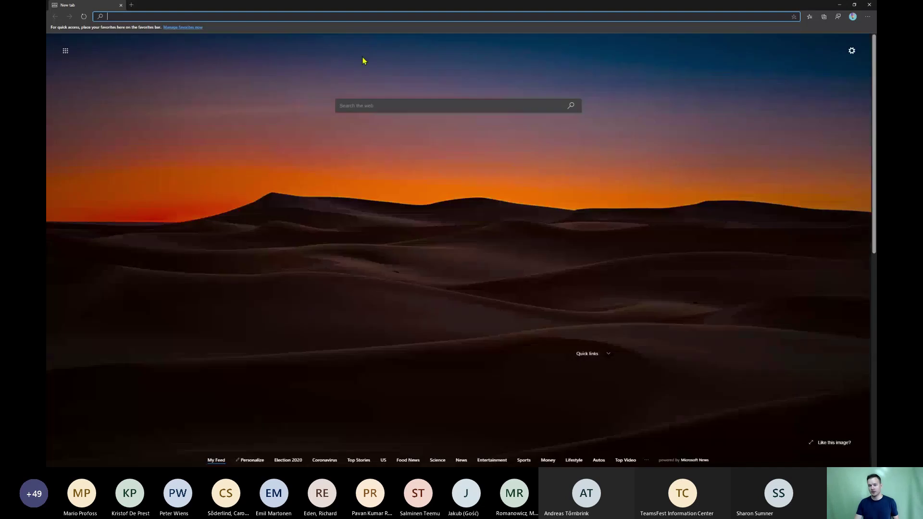
click(853, 17)
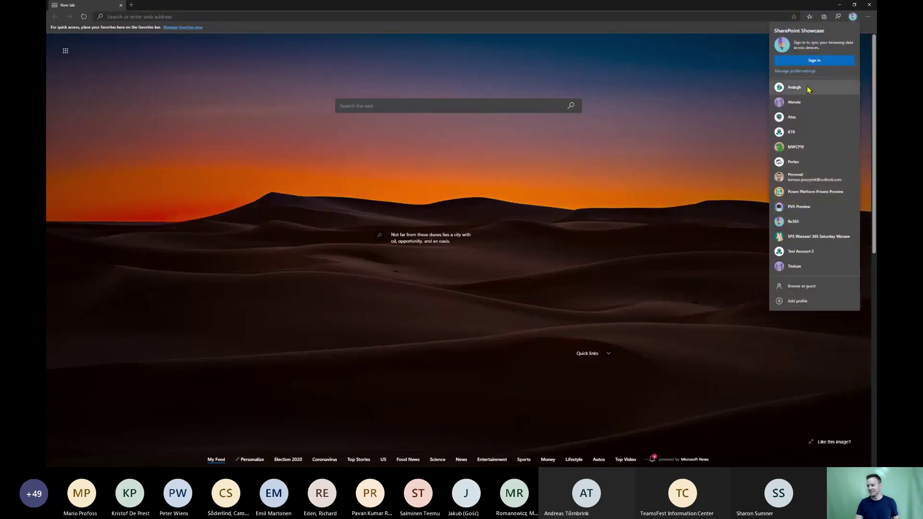
click(809, 179)
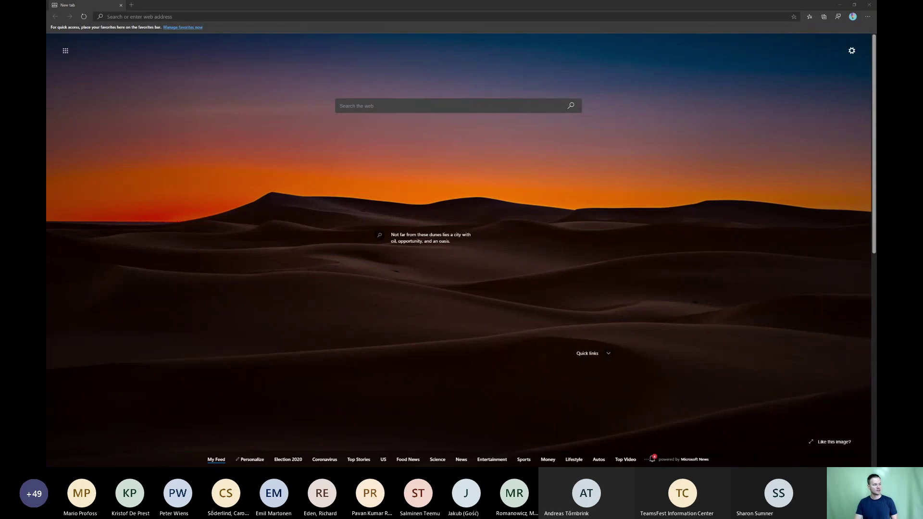
click(119, 9)
key(alt+Tab)
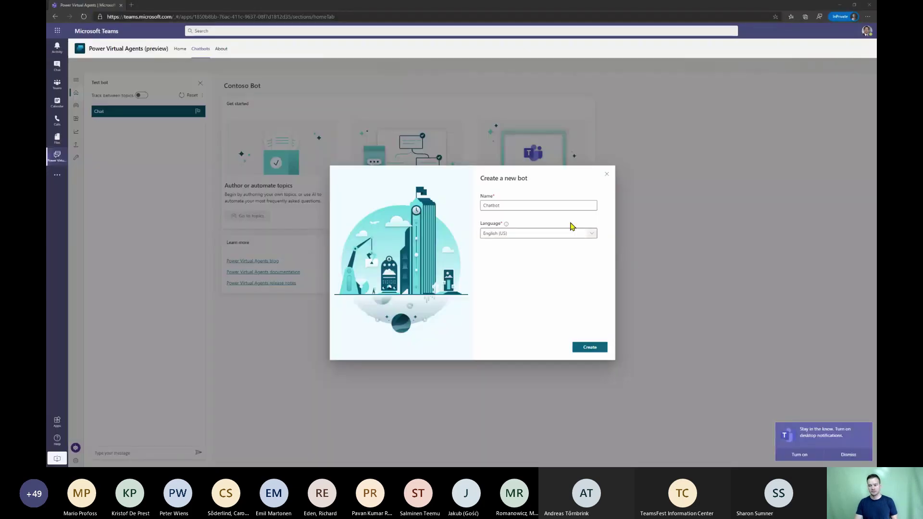
Step: Extend the bot's name to Chatbot Teams and create the bot with English (US) as its language
click(531, 203)
text(Teams)
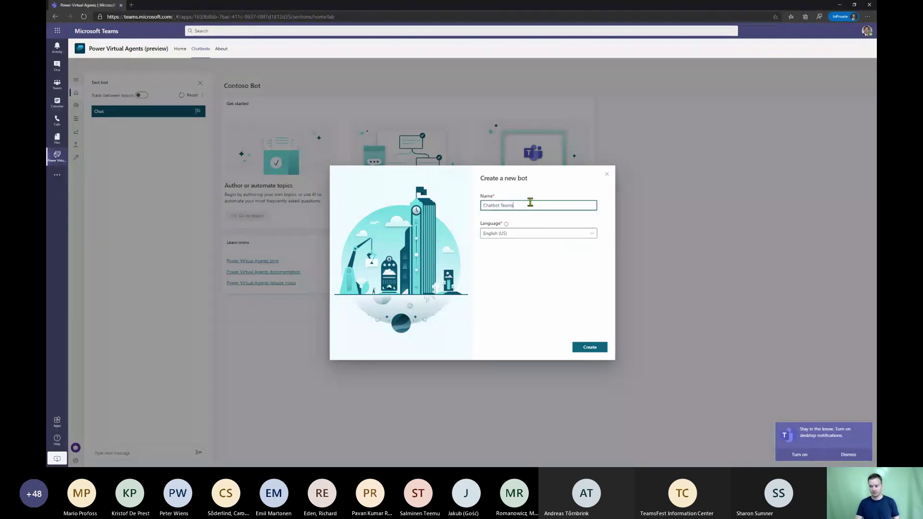
click(588, 348)
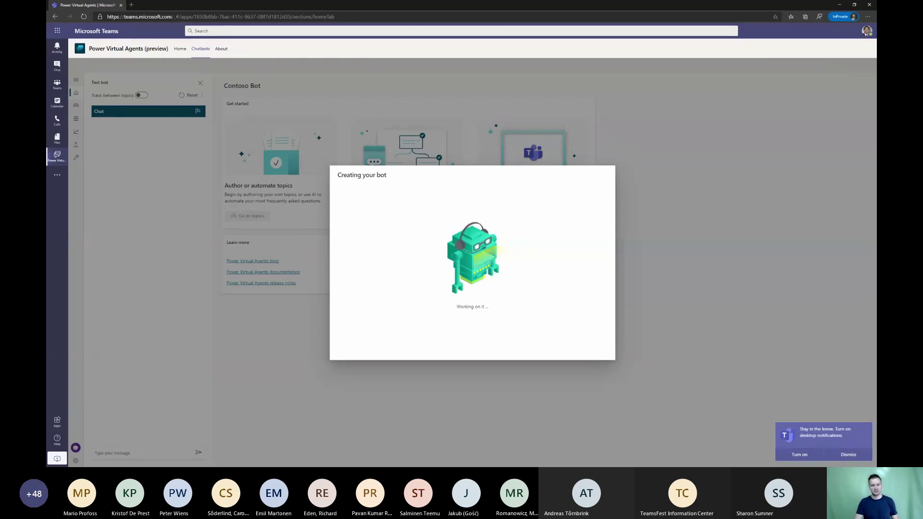
Step: Switch to the Power Virtual Agents browser window with the Helpdesk bot and open its billing analytics
drag(253, 185, 497, 5)
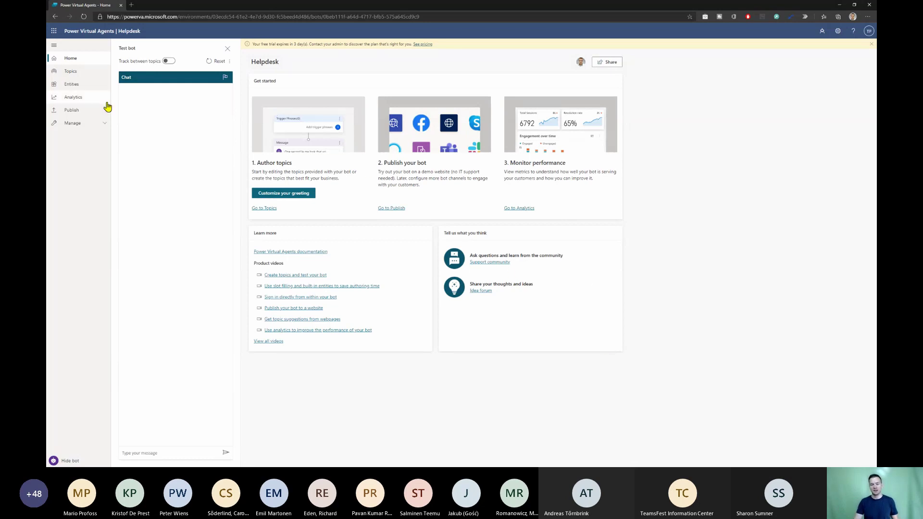
click(57, 100)
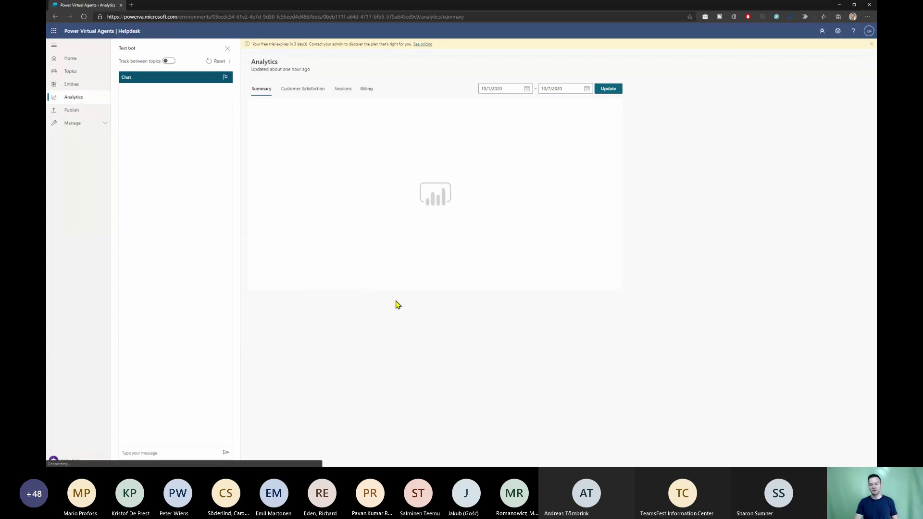
click(366, 90)
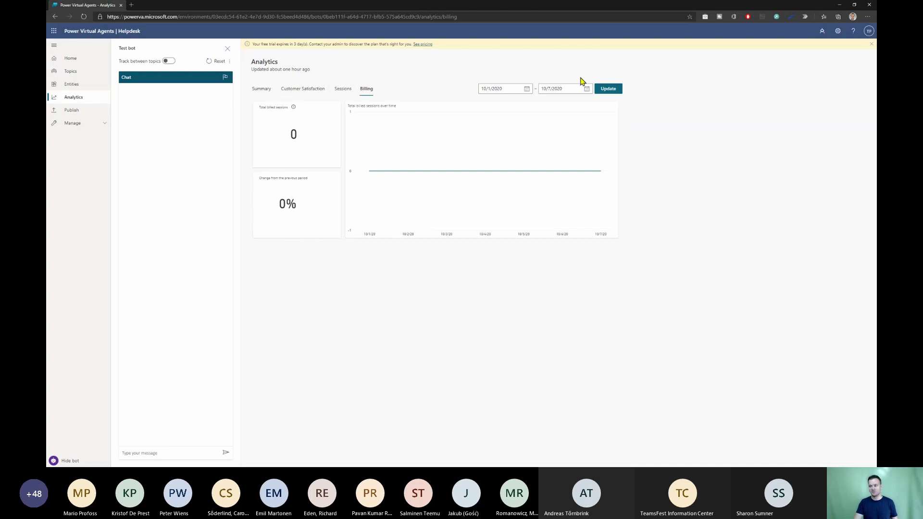
Step: Update the Helpdesk bot's billing analytics with a start date of 8/10/2020 and return to the Teams window
click(527, 89)
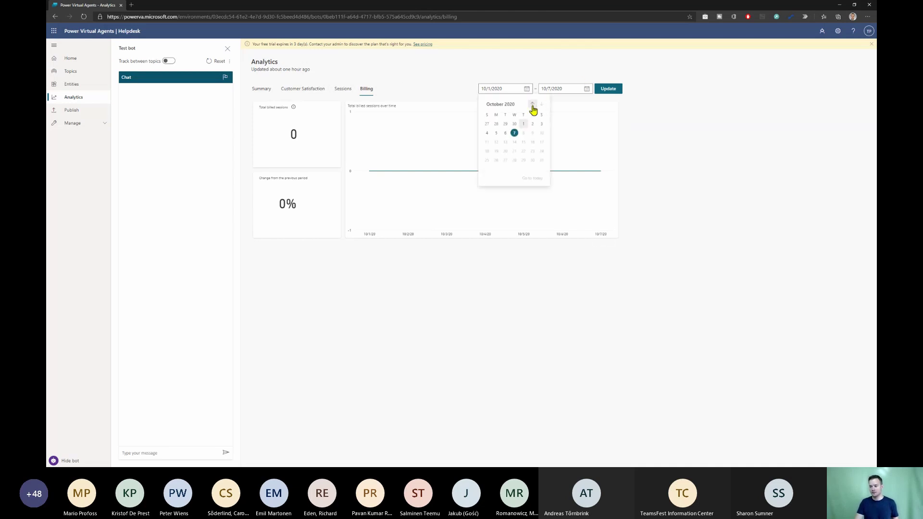
click(532, 105)
click(532, 105)
click(495, 142)
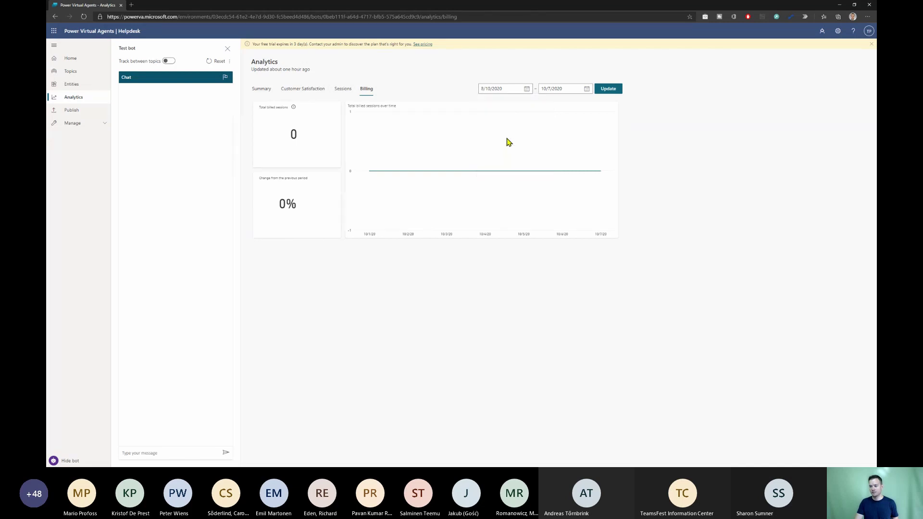
click(609, 89)
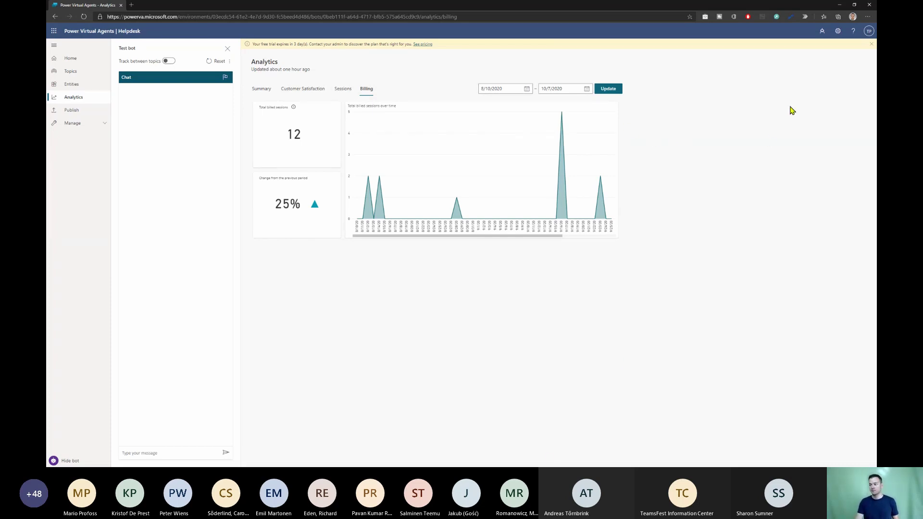
click(840, 6)
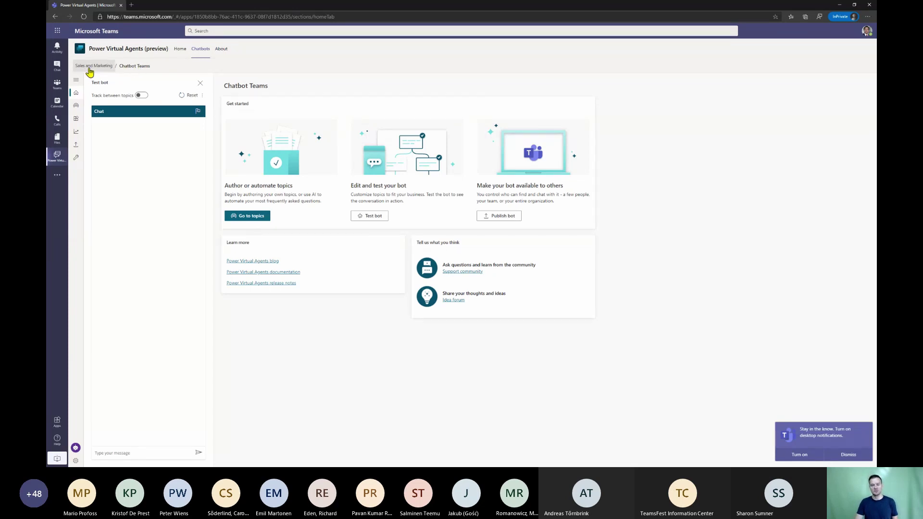
Step: Start a new topic for the Chatbot Teams bot and name it Just test topic
click(78, 108)
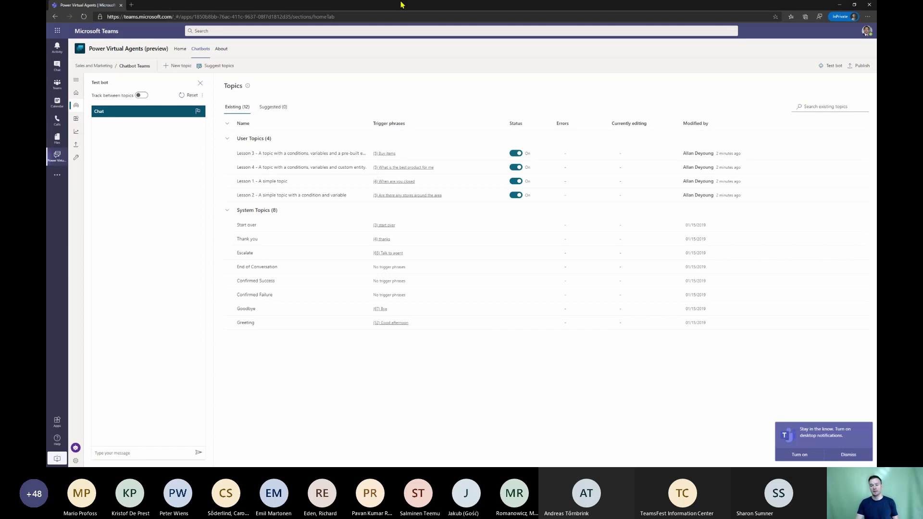
click(180, 65)
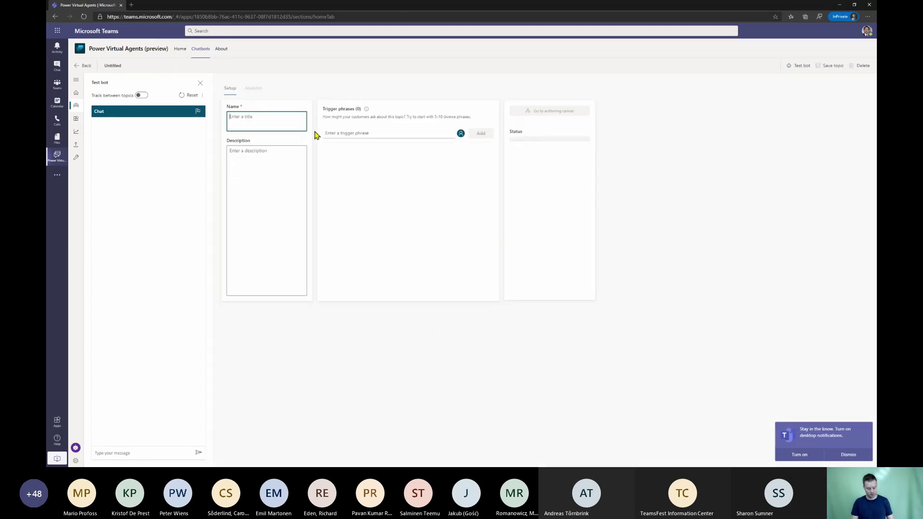
text(Just t)
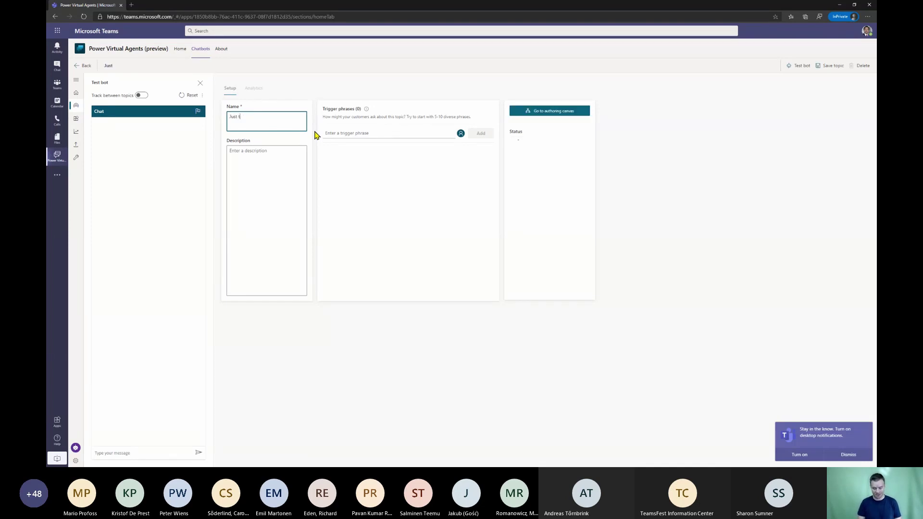
text(est topic)
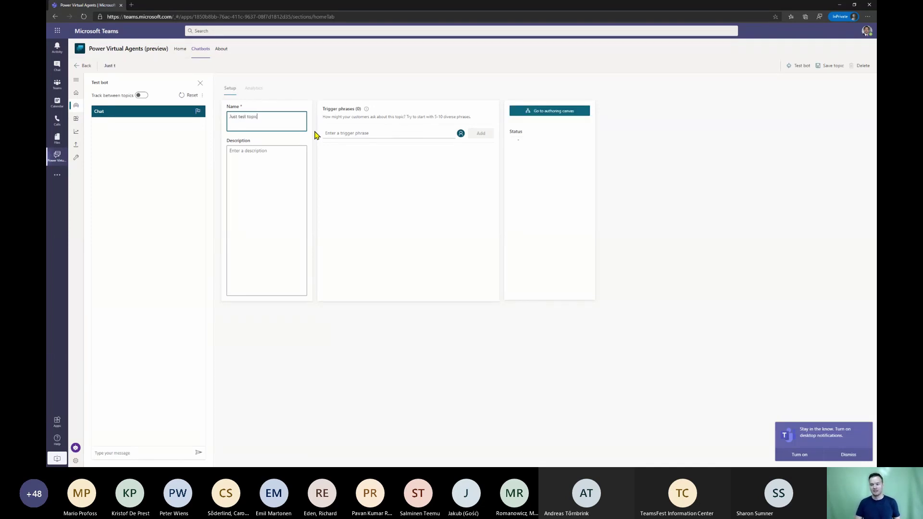
Step: Add the trigger phrases "Helpdesk i need your help" and "I have an issue with device" to the topic
click(332, 133)
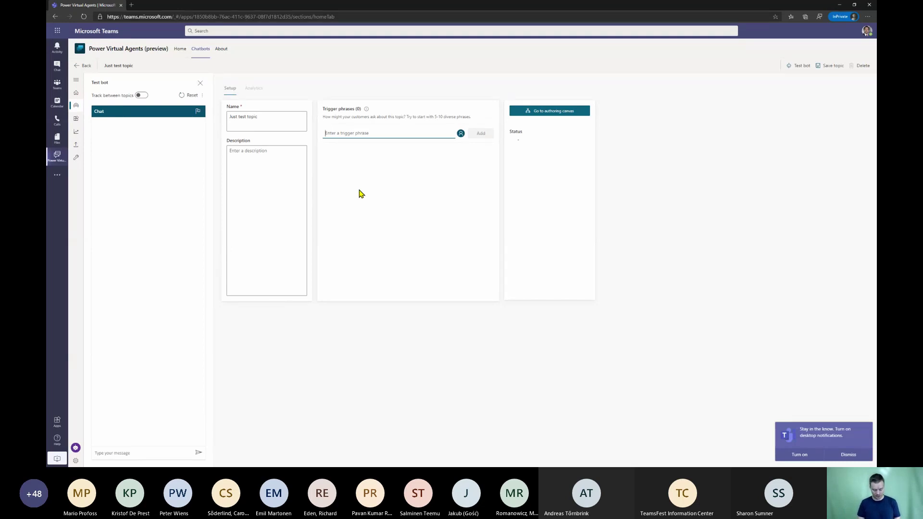
text(Helpdesk i)
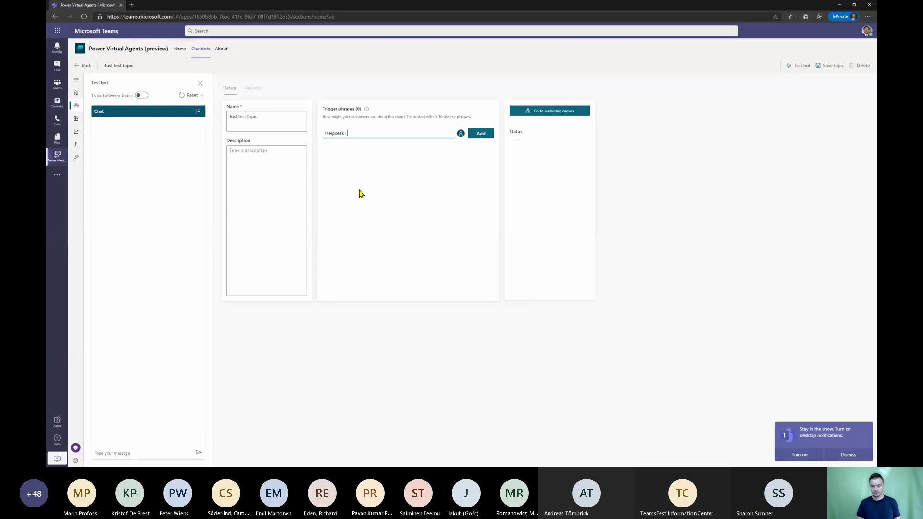
text( need your)
key(ctrl+shift+Left)
text(your help)
key(Return)
text(I)
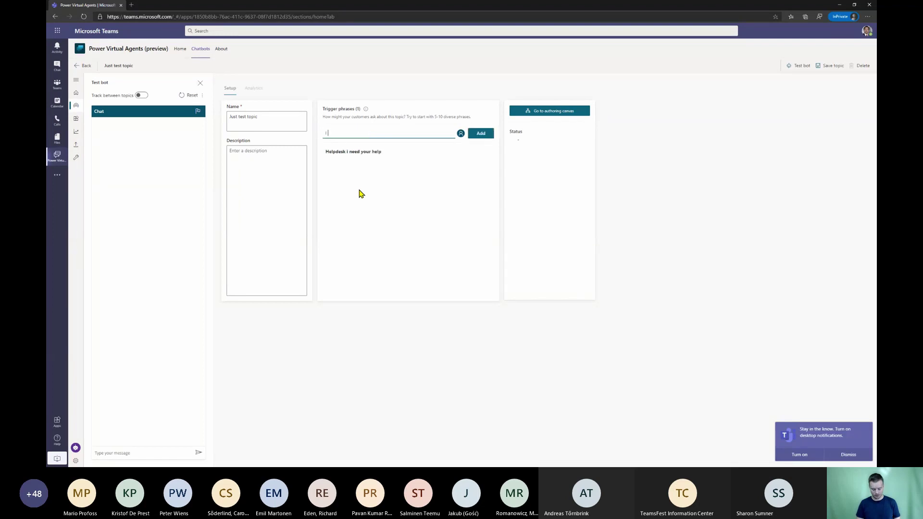
text( have an)
text(e with device)
key(Return)
Step: Add the trigger phrases "I need support with application" and "My laptop is broken" to the topic
text(I need supo)
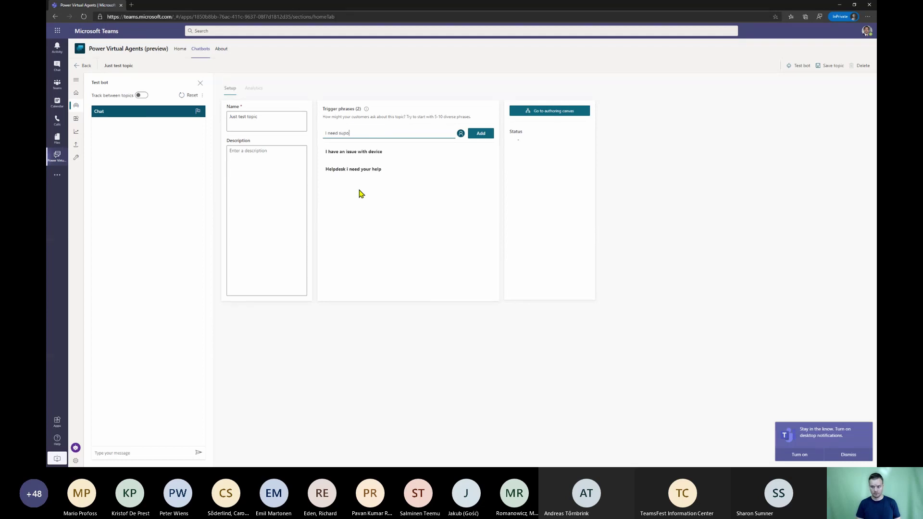
key(BackSpace)
text(port with application)
key(Return)
text(M)
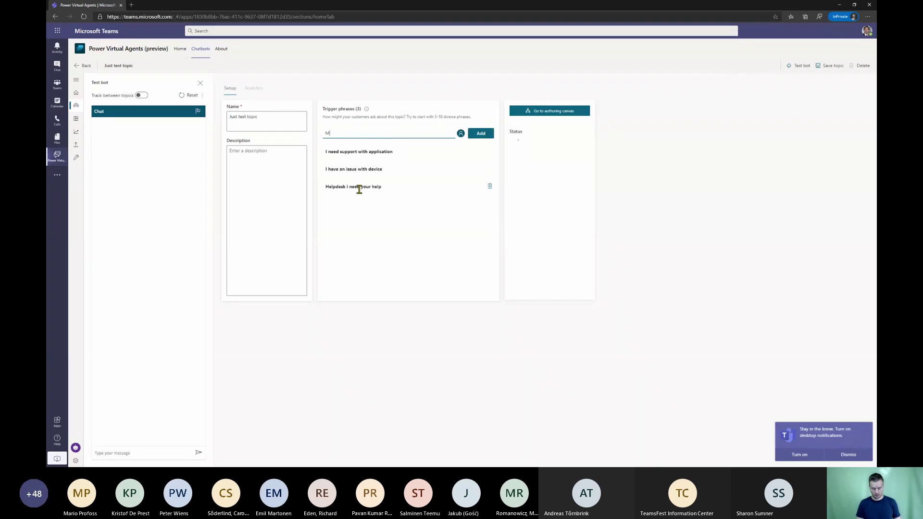
text(y laptop is broken)
key(Return)
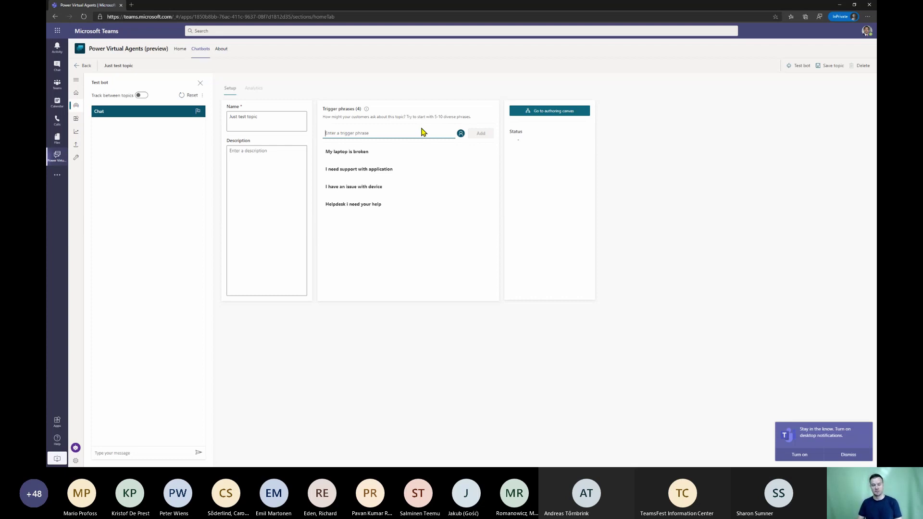
Step: Open the topic's authoring canvas and check the topic for errors with the topic checker
click(569, 112)
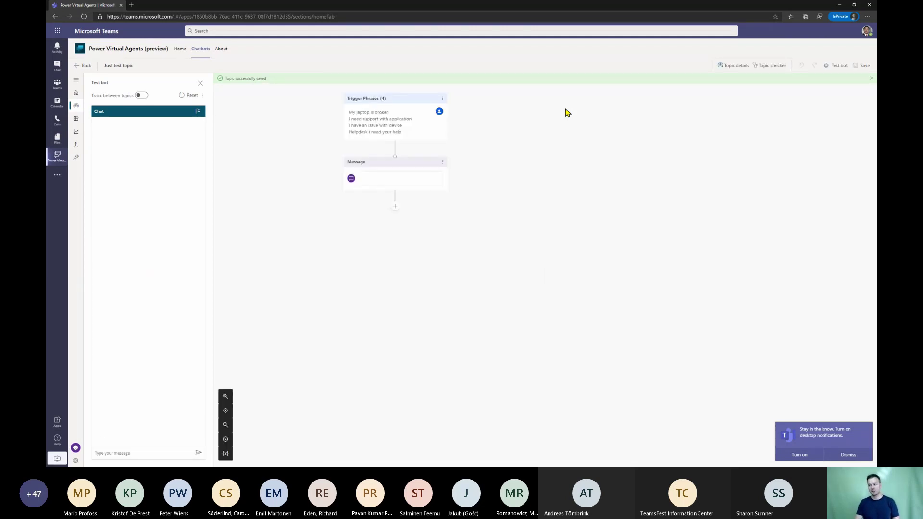
click(761, 67)
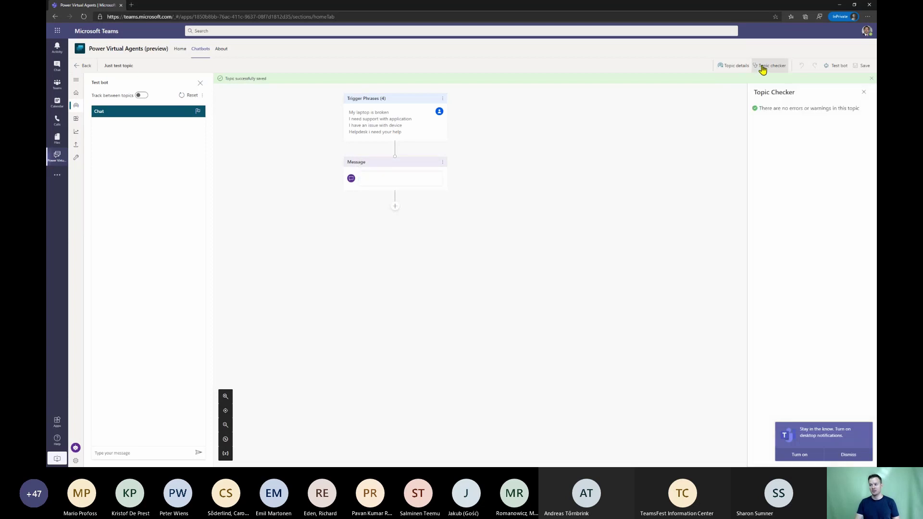
click(864, 92)
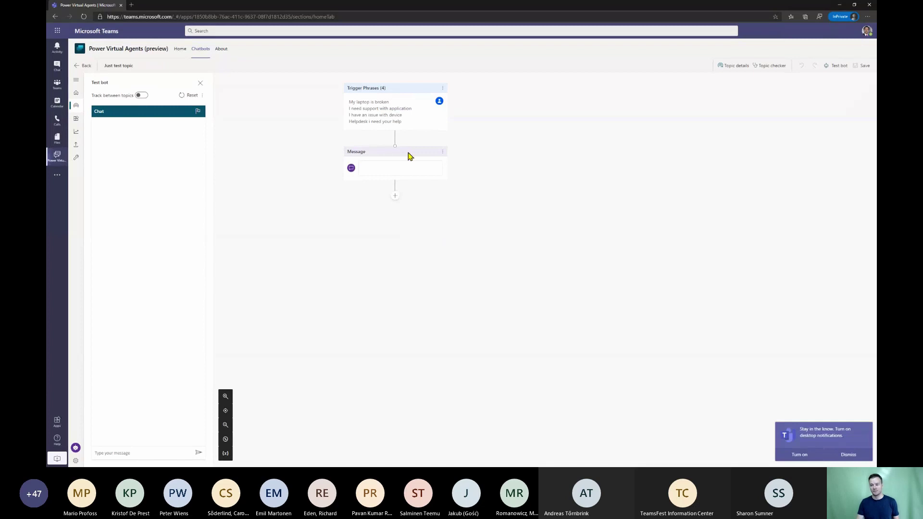
Step: Delete the default Message node below the trigger phrases
click(443, 153)
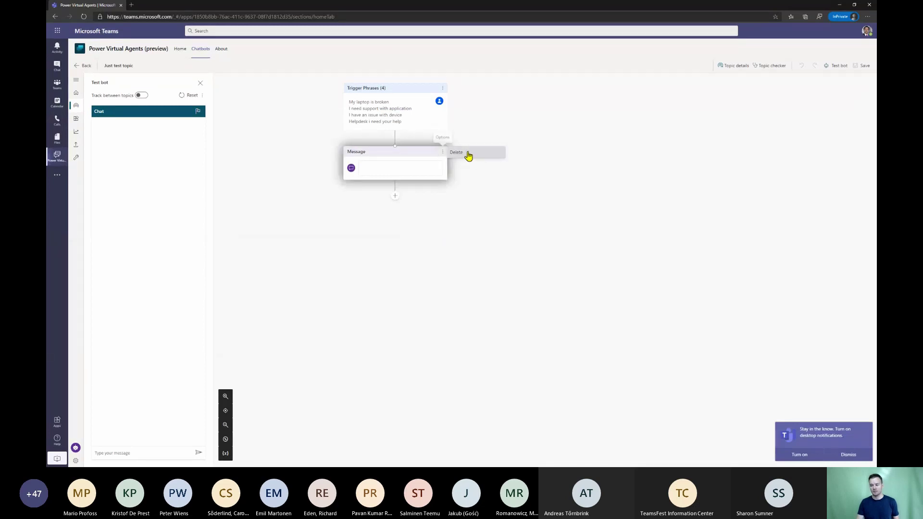
click(468, 155)
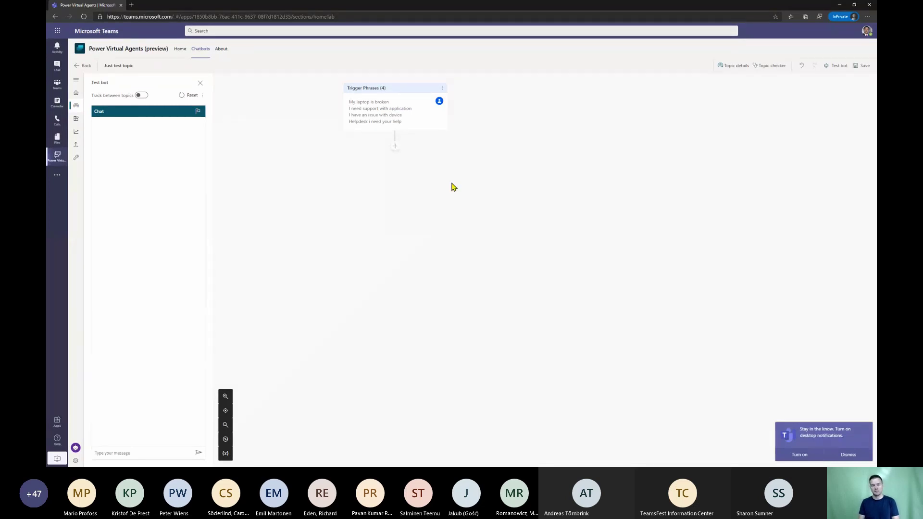
Step: Add a question node below the trigger phrases and set it to identify the user's entire response
click(395, 146)
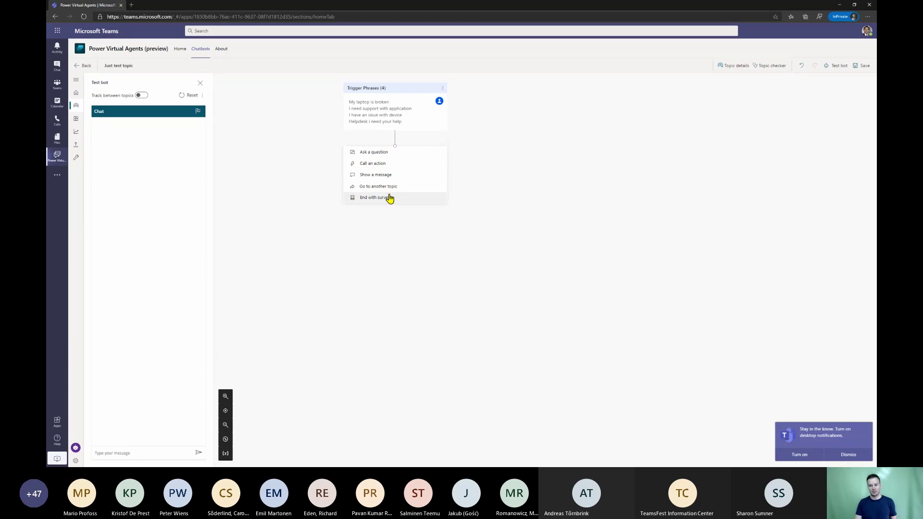
click(380, 154)
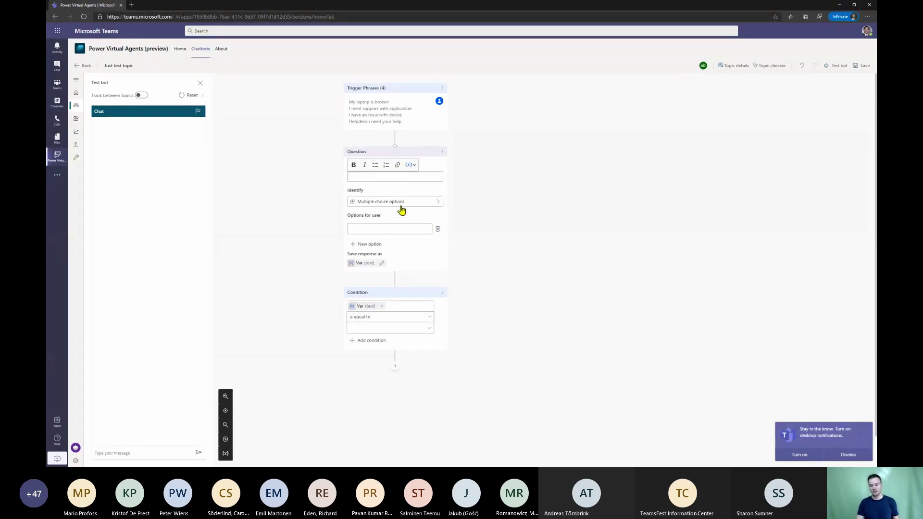
click(401, 204)
click(511, 183)
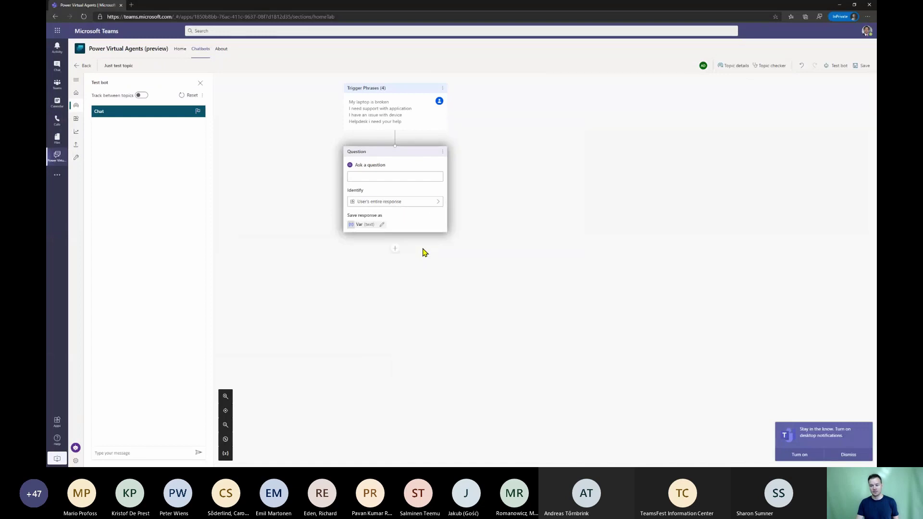
Step: Switch the question to identify multiple choice options and add an empty answer option
click(392, 204)
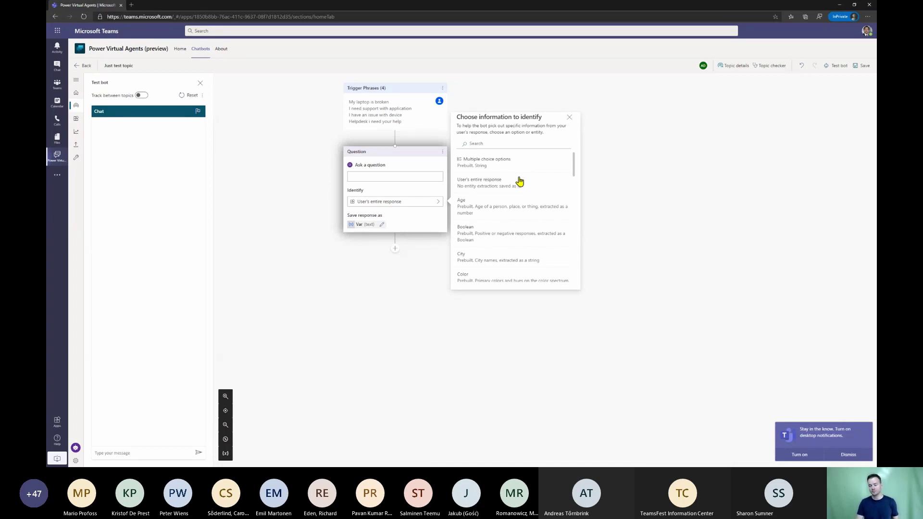
click(507, 162)
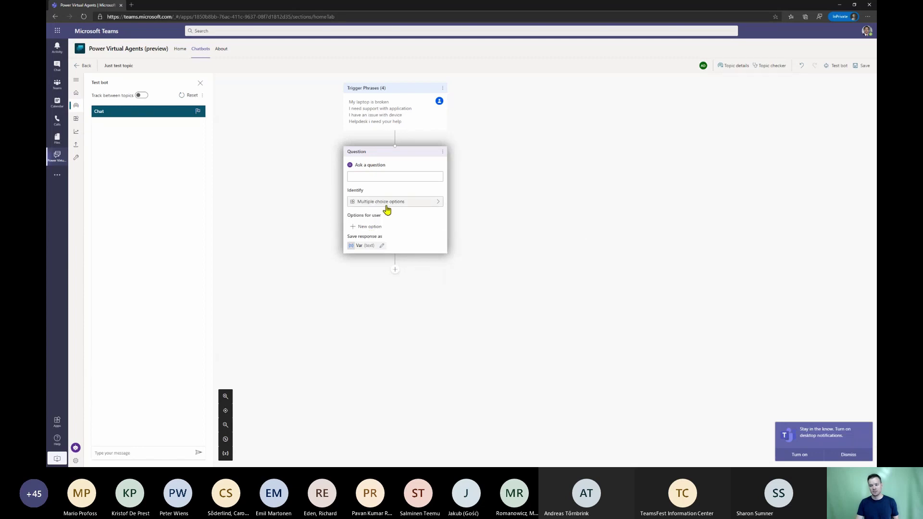
click(373, 228)
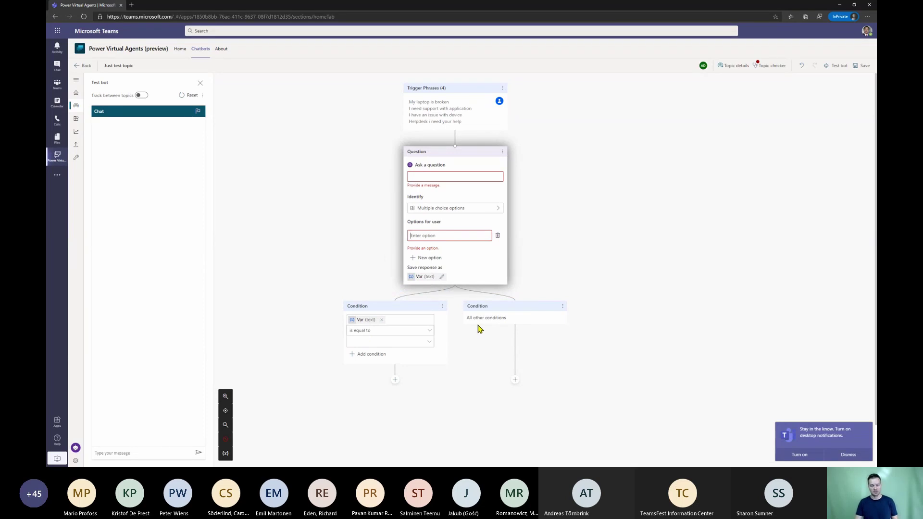
Step: Set the question to identify Color, and delete the Question node from the topic
click(498, 212)
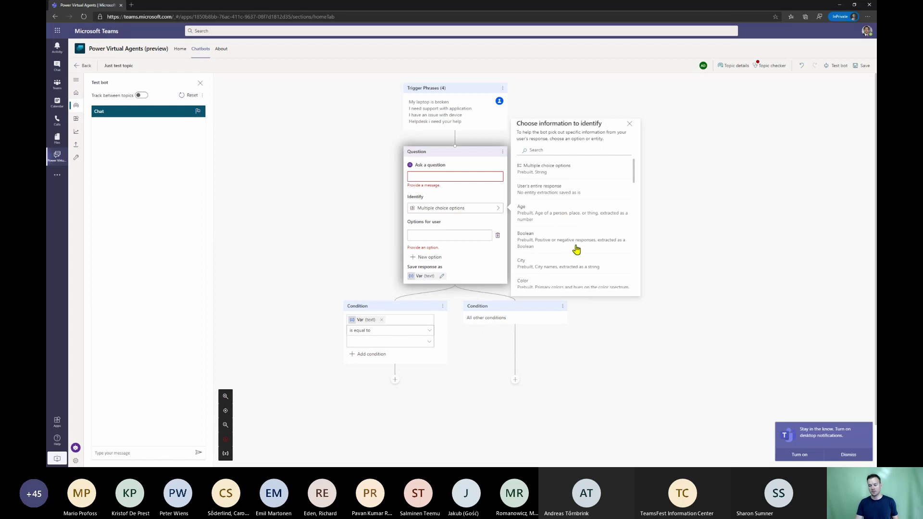
scroll(575, 249, down, 1)
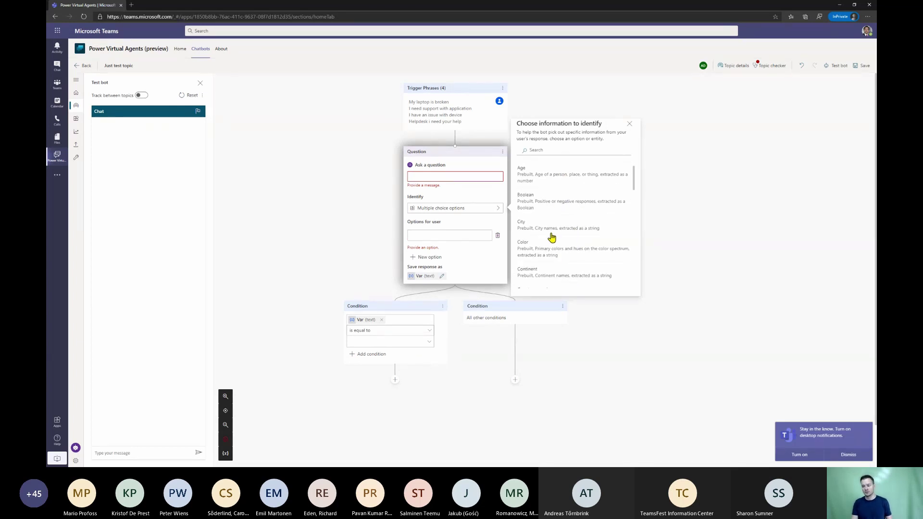
click(552, 254)
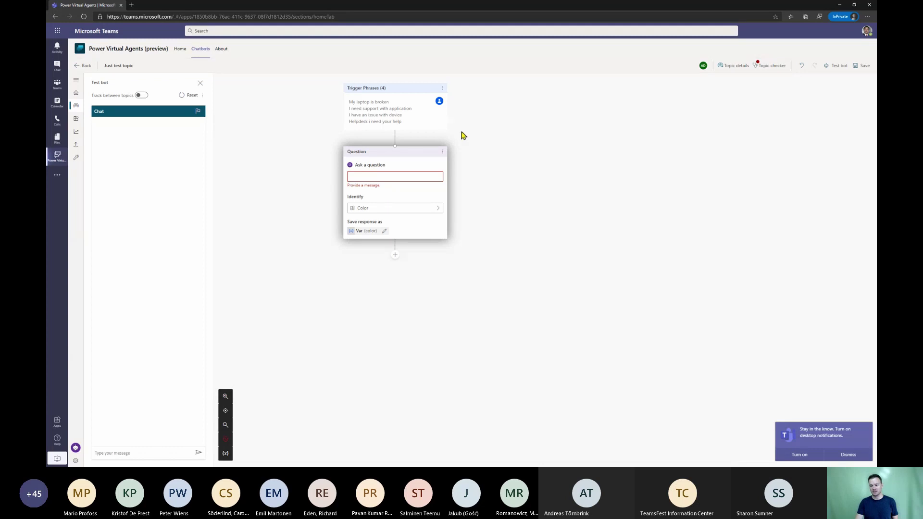
click(442, 151)
click(472, 163)
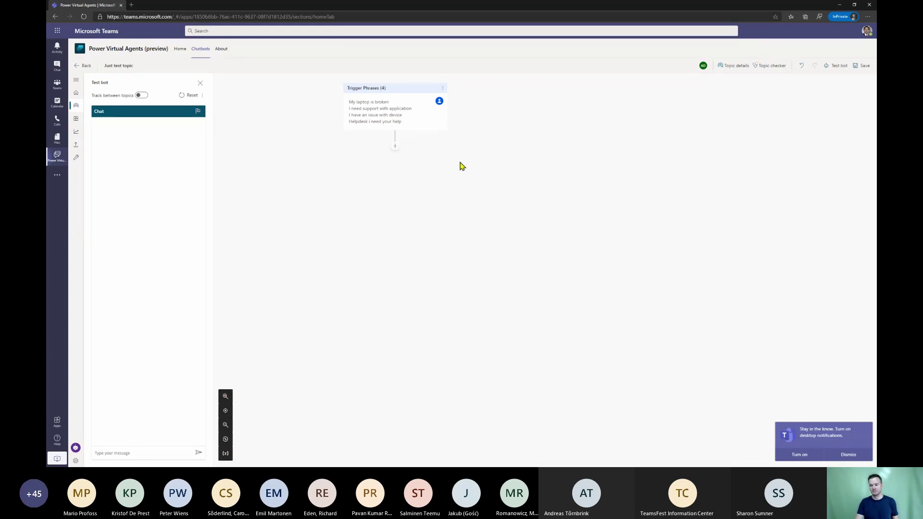
Step: Add a message node below the trigger phrases and try to create a flow as the action following it
click(395, 147)
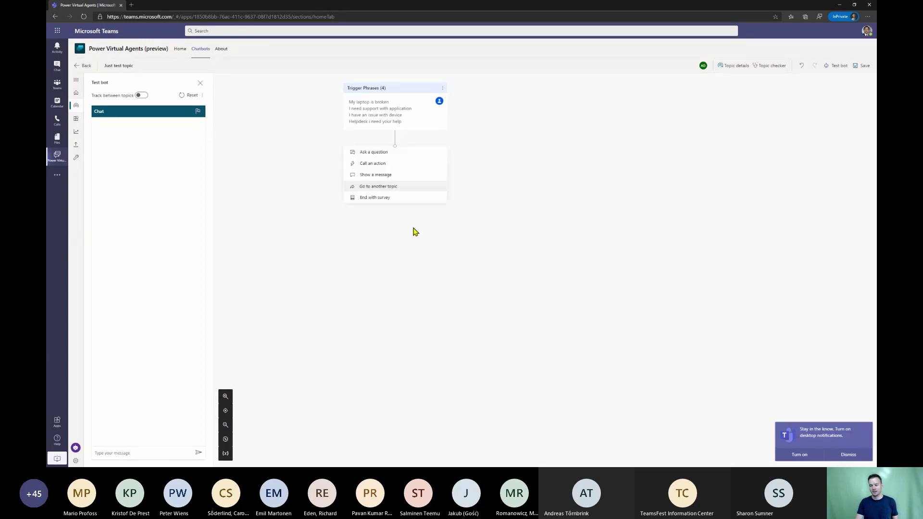
click(392, 177)
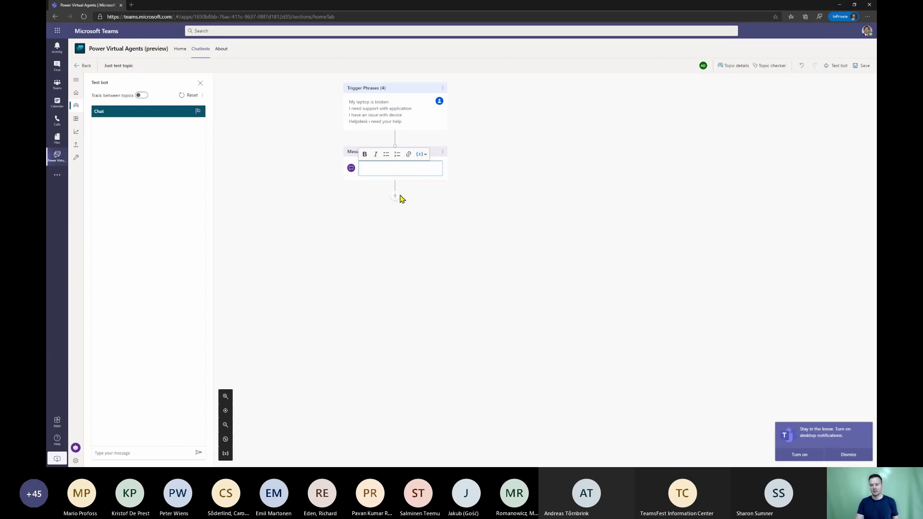
click(397, 197)
click(397, 197)
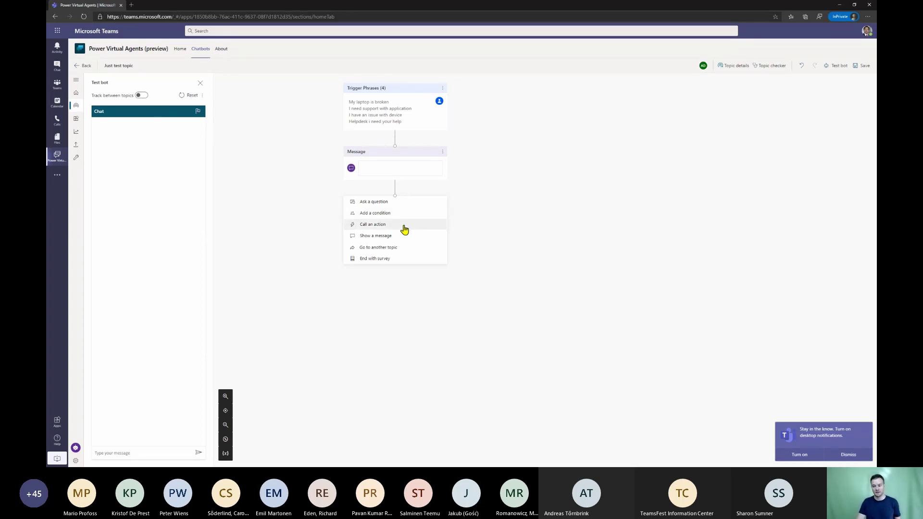
click(404, 225)
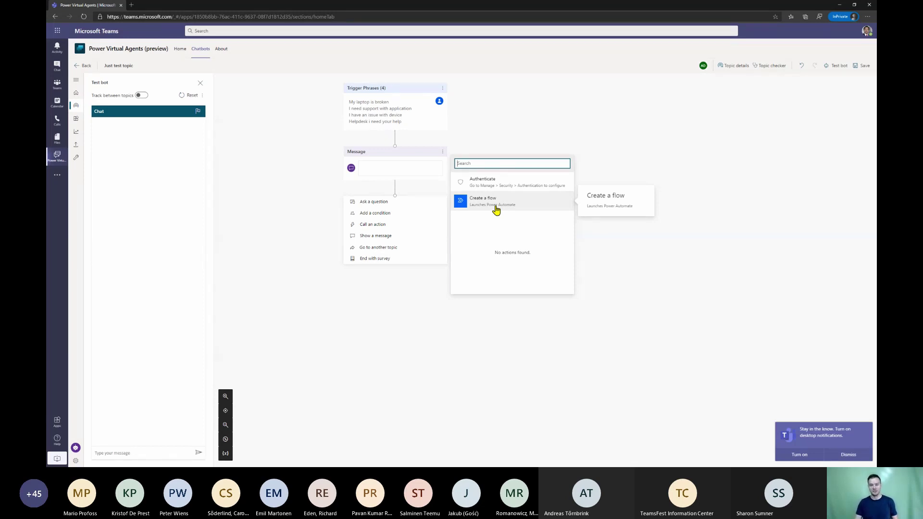
click(524, 208)
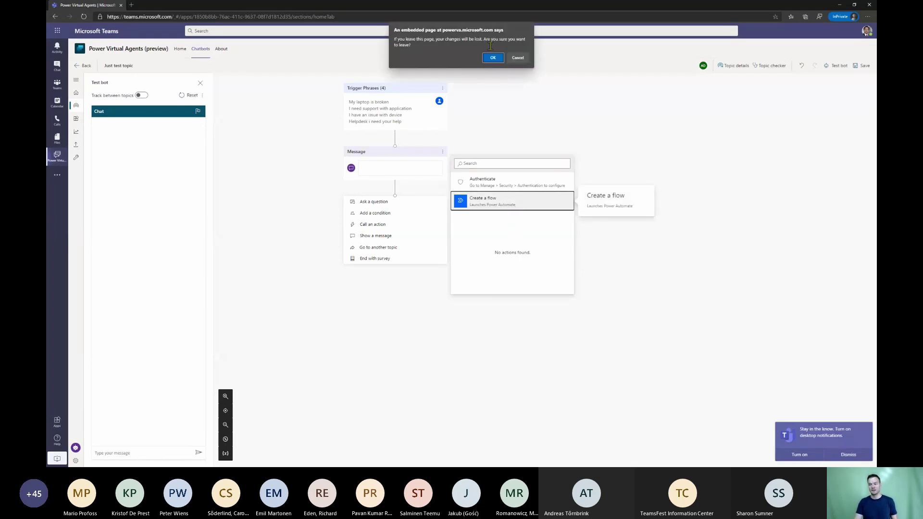
click(516, 59)
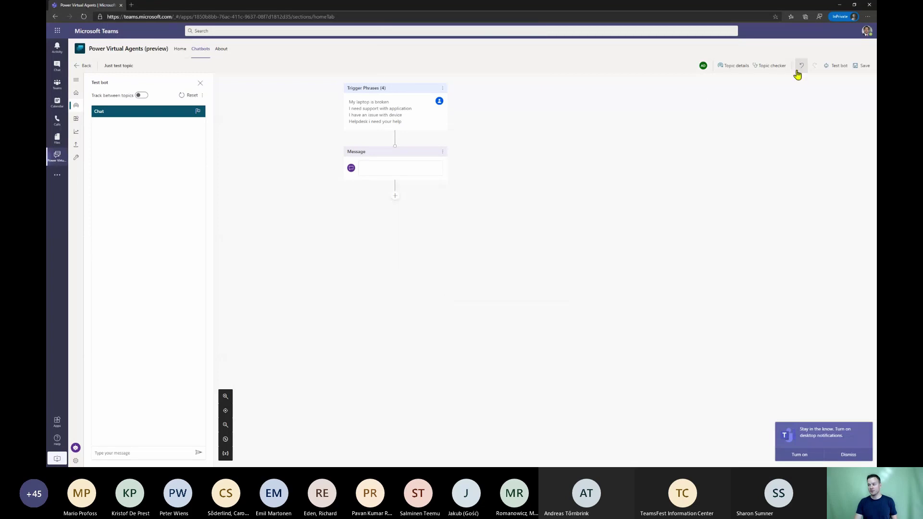
Step: Enter asdasdsa as the Message node's text and save the topic
click(856, 68)
click(498, 278)
text(asdasdsa)
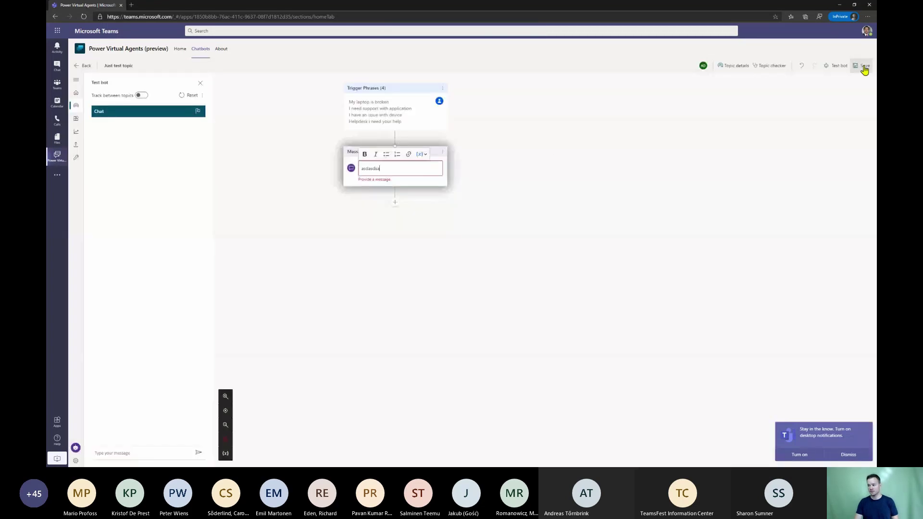
click(864, 70)
click(472, 277)
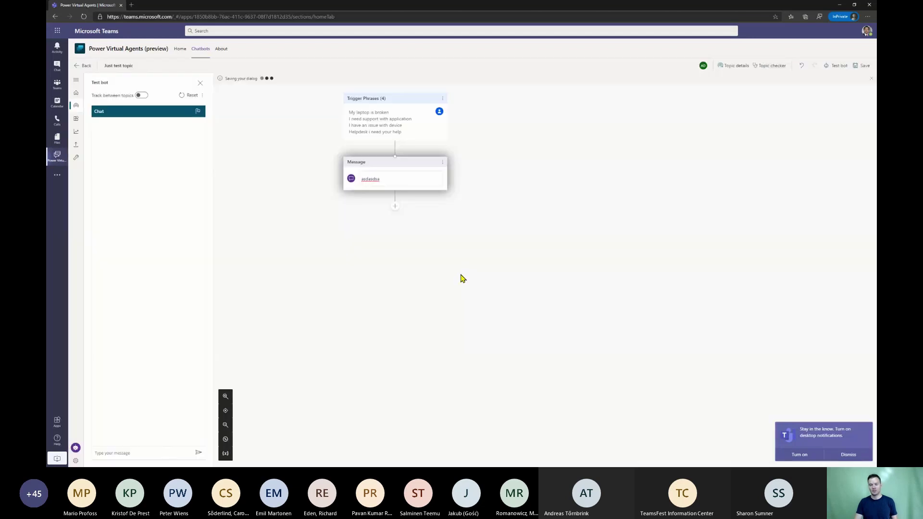
Step: Create a flow after the Message node from the Power Virtual Agents Flow Template, starting Power Automate with United States as the region
click(394, 207)
click(393, 235)
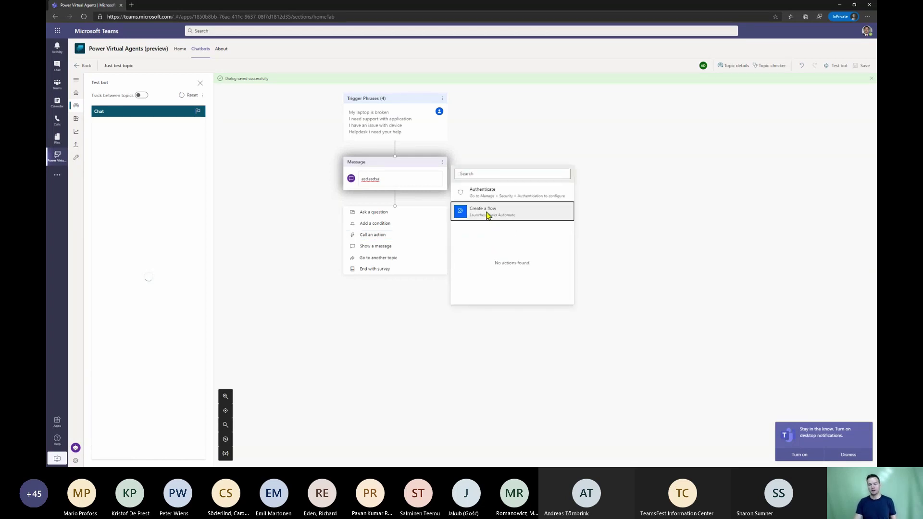
click(488, 212)
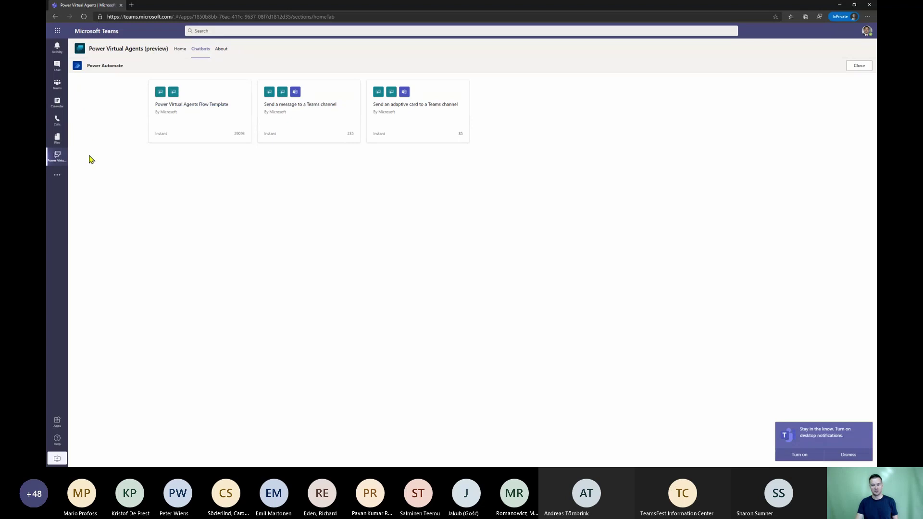
click(212, 133)
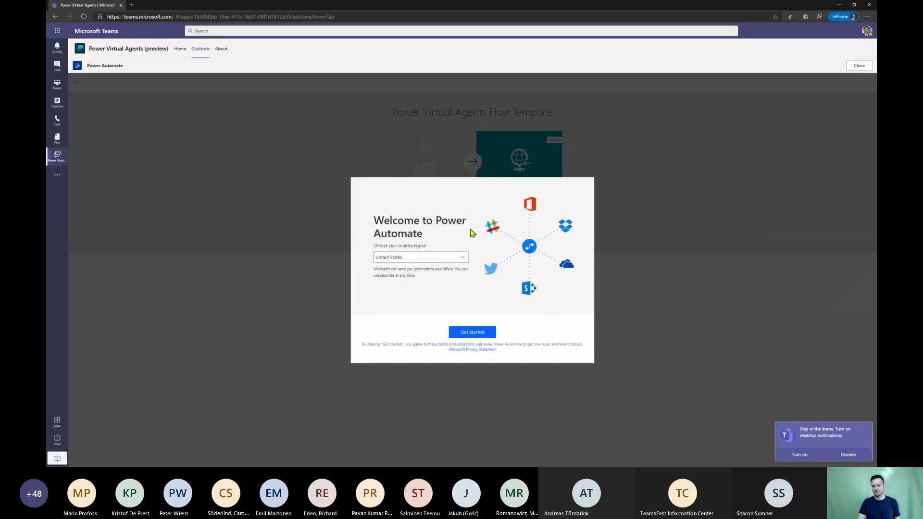
click(470, 334)
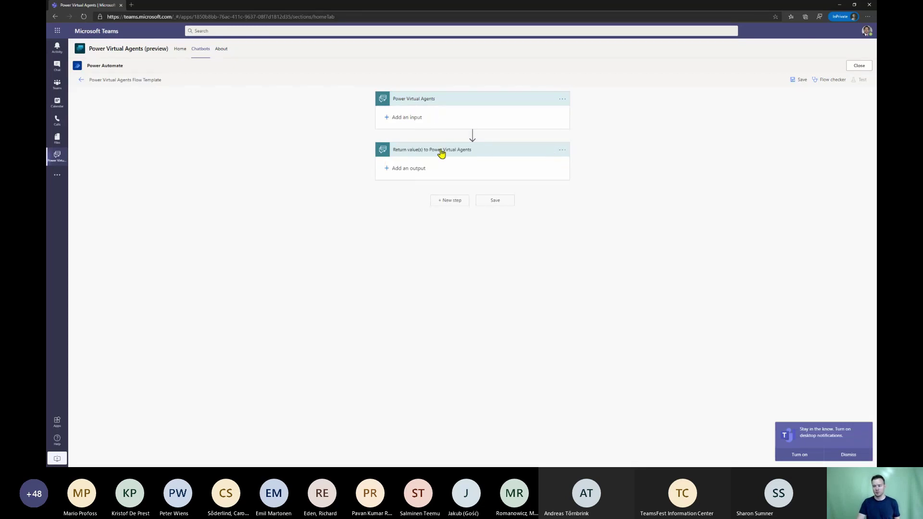
Step: Start a new action between the flow's two existing cards, and give the Power Virtual Agents trigger a text input named UserID
click(473, 135)
click(474, 142)
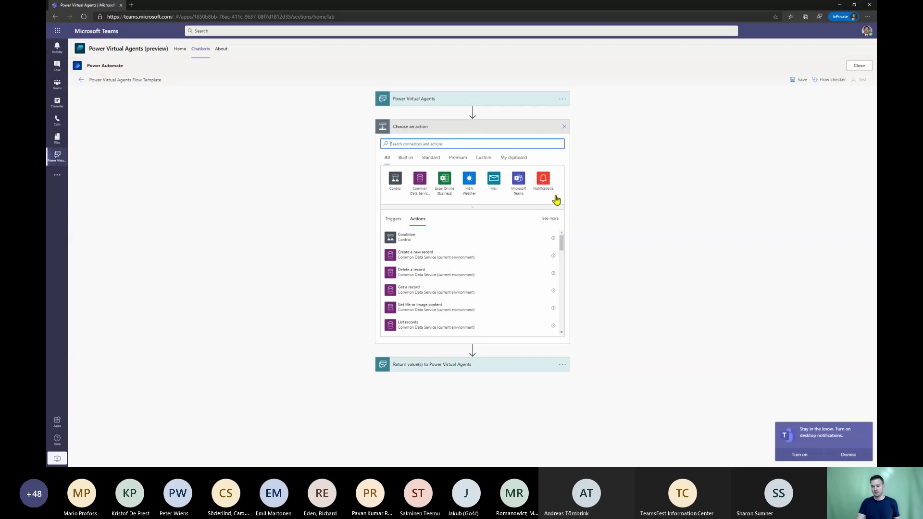
click(509, 99)
click(412, 118)
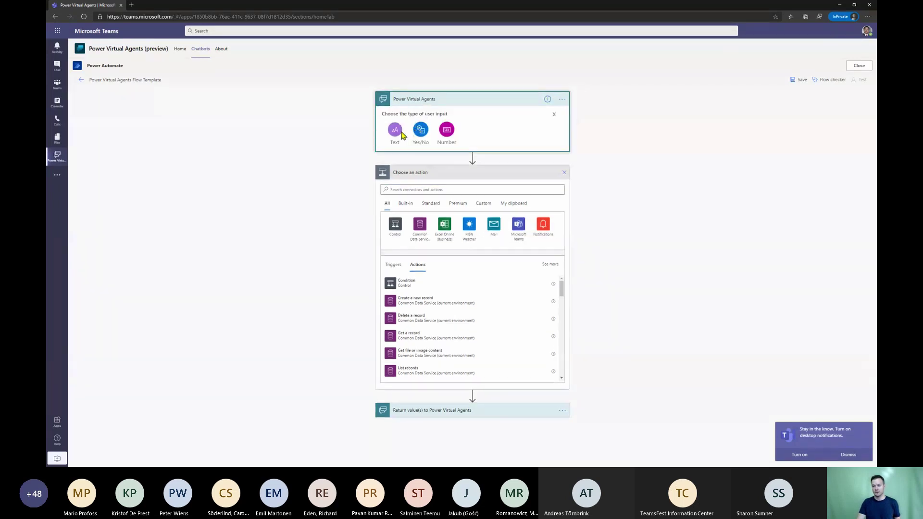
click(396, 130)
click(421, 115)
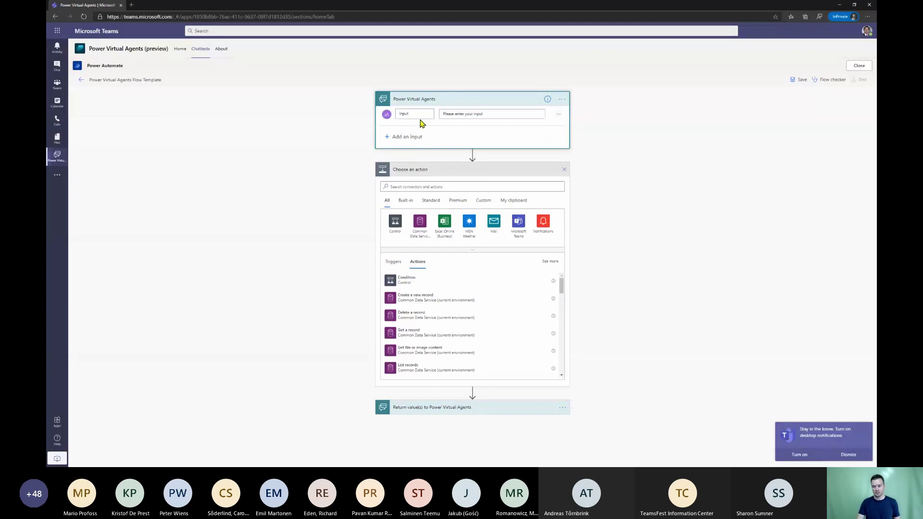
key(ctrl+a)
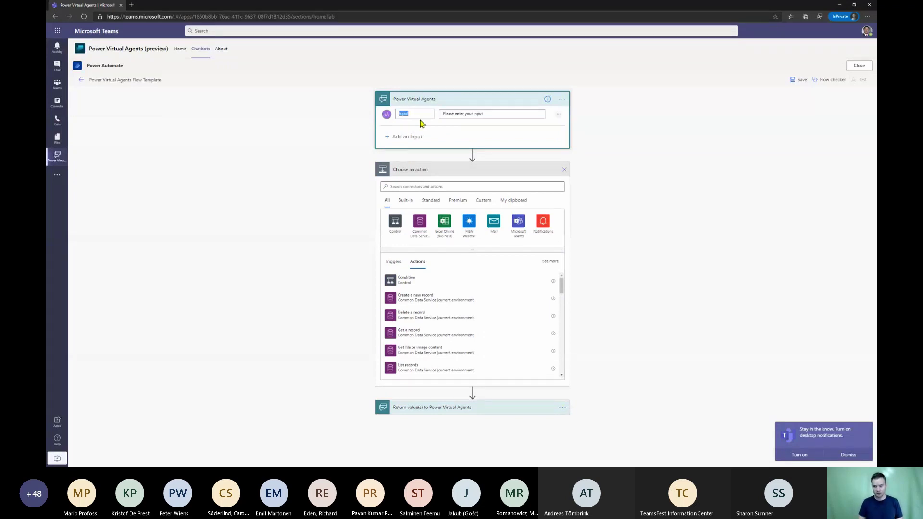
key(BackSpace)
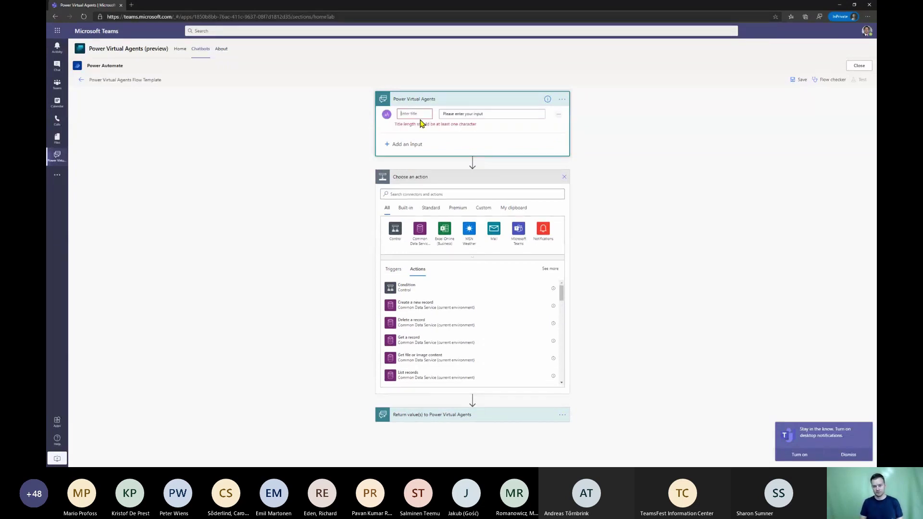
text(User)
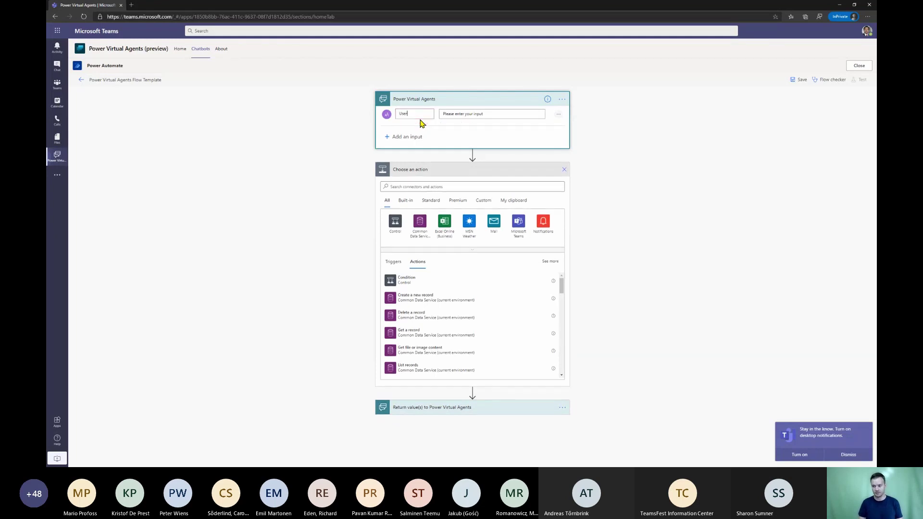
text(ID)
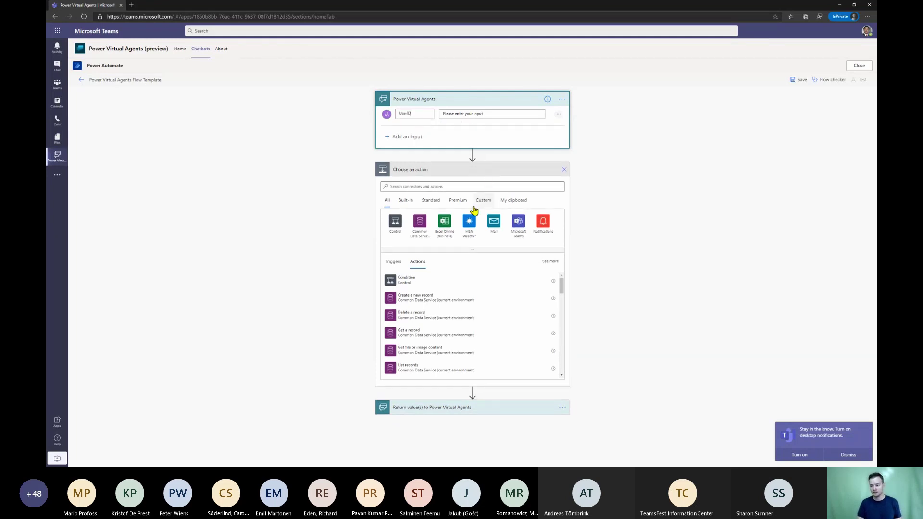
Step: Try the Office 365 Users Get my profile (V2) action in the flow, and delete it
click(486, 188)
text(offic)
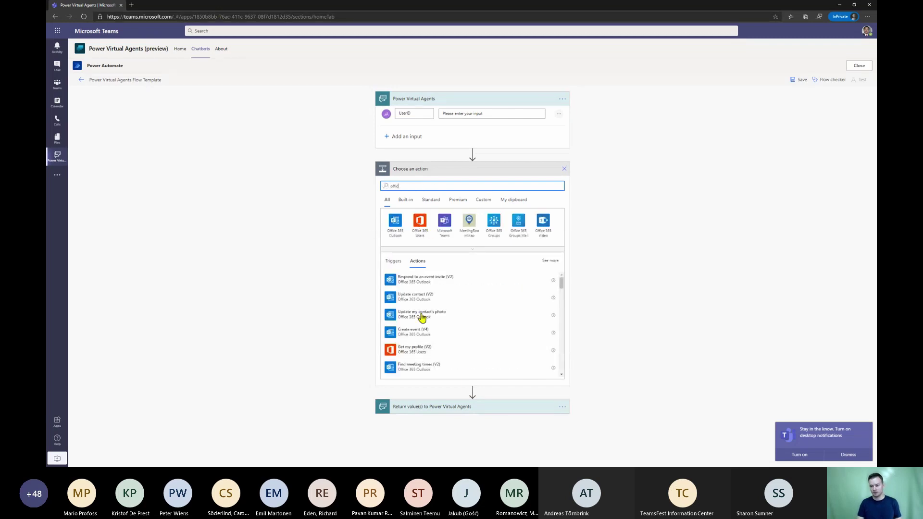
click(424, 350)
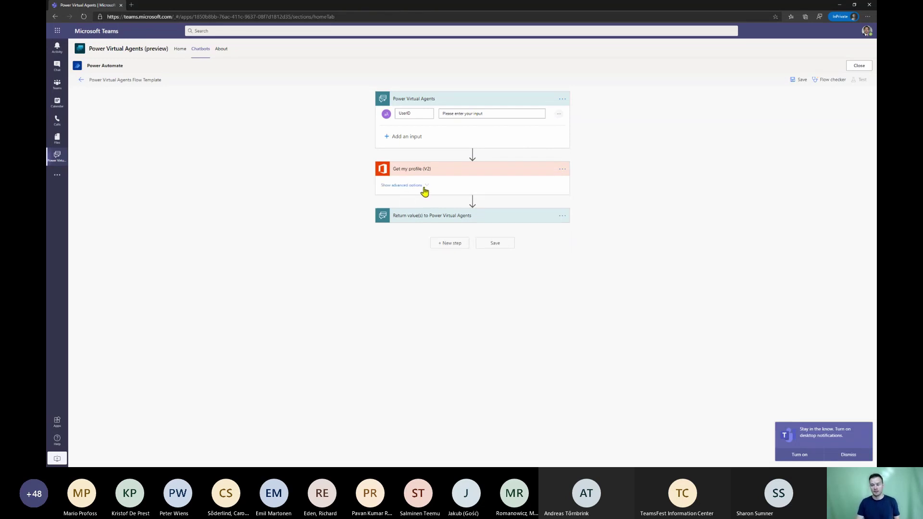
click(423, 185)
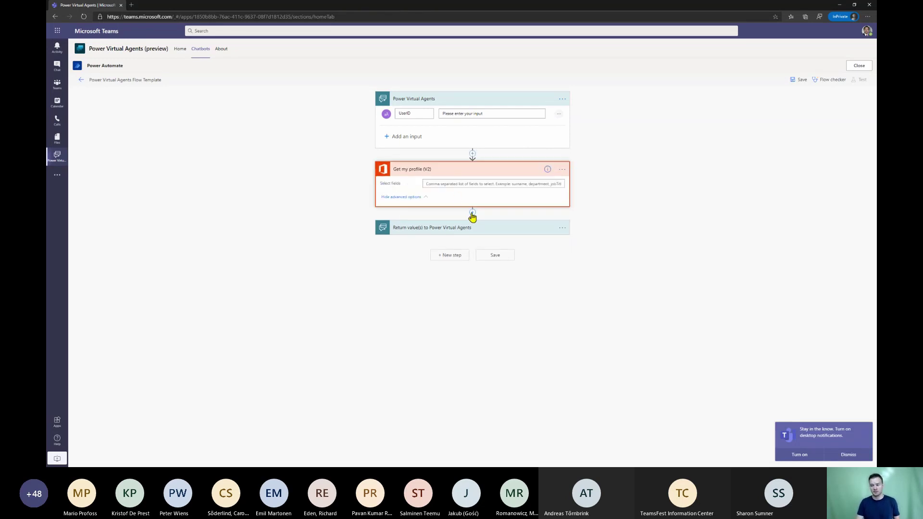
click(450, 183)
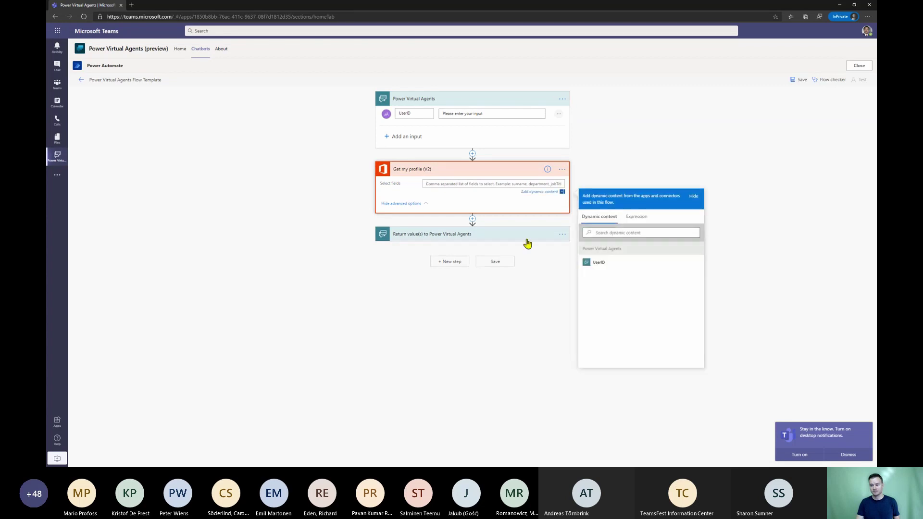
click(562, 169)
click(590, 249)
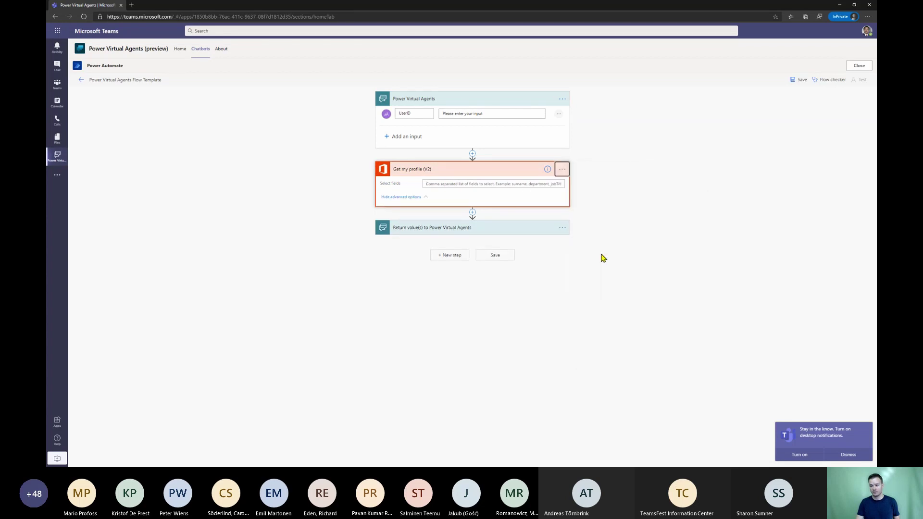
Step: Add the Get user profile (V2) action after the trigger, with the trigger's UserID input as its User (UPN)
click(471, 153)
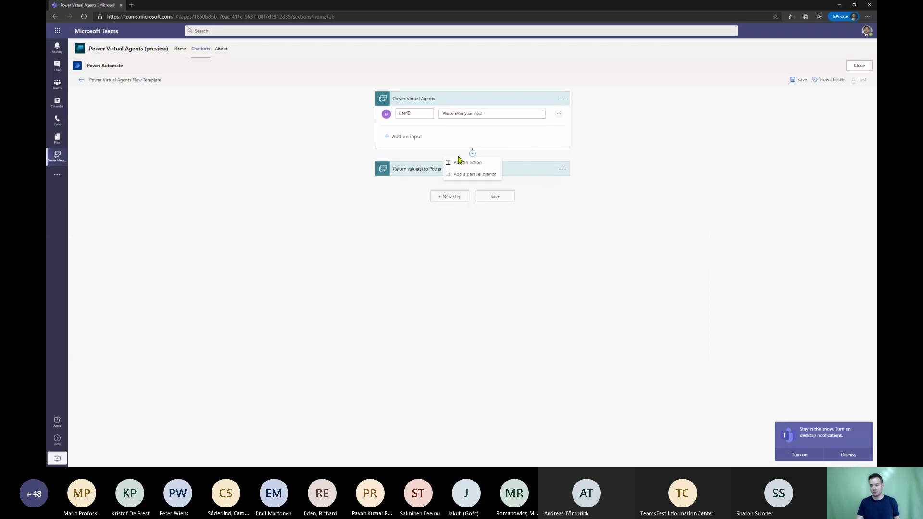
click(459, 163)
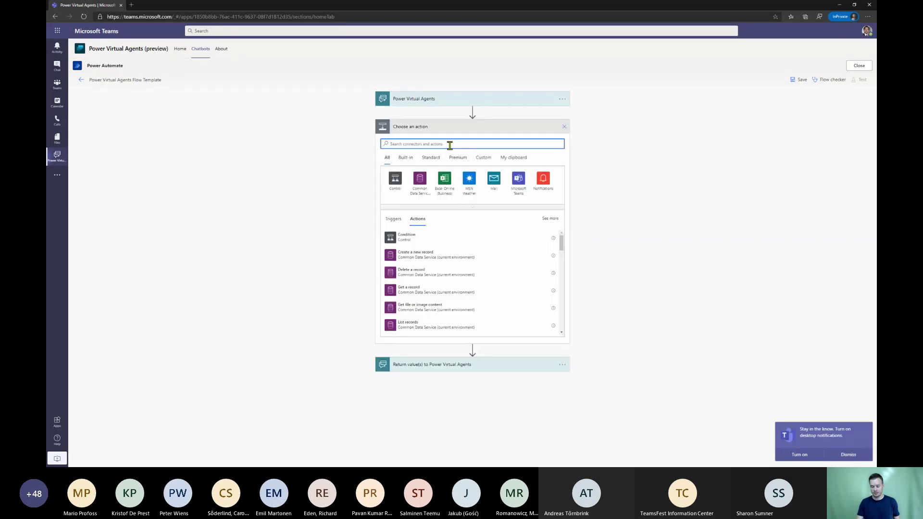
text(user)
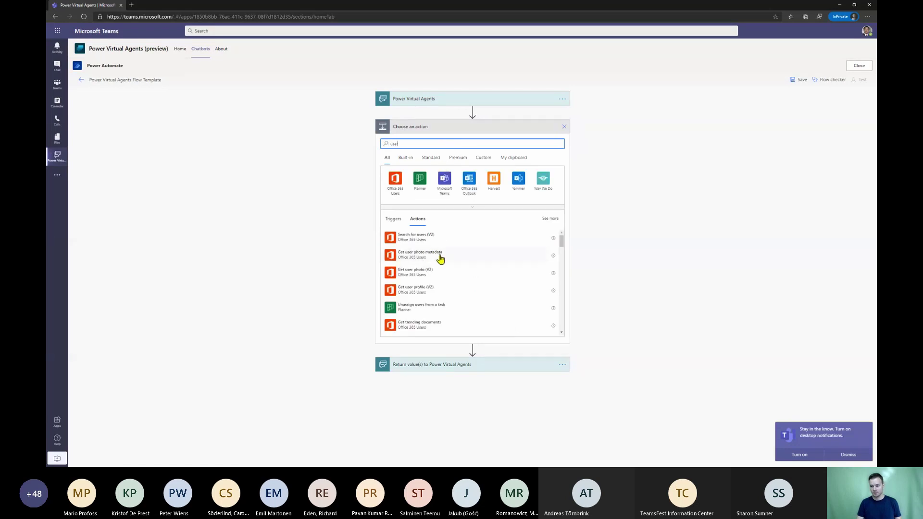
click(445, 294)
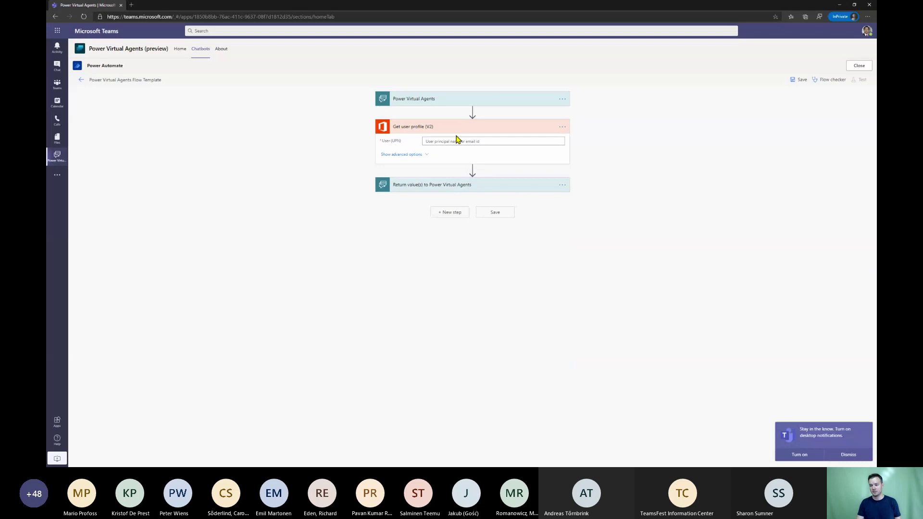
click(456, 140)
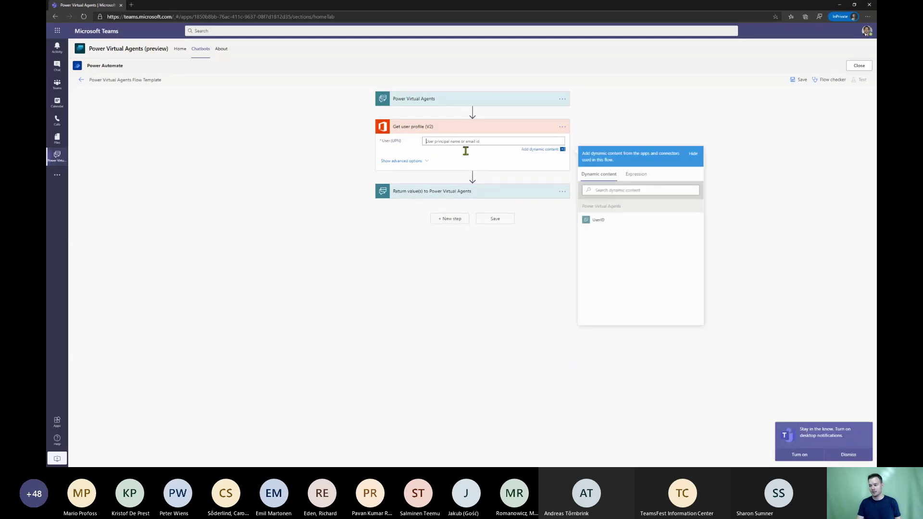
click(640, 225)
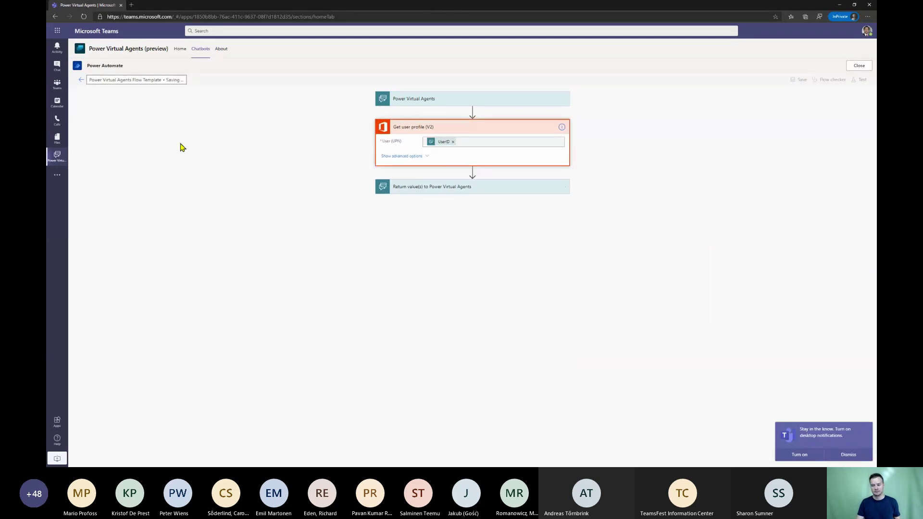
Step: Add a text output named Email to the Return value(s) to Power Virtual Agents card
click(480, 192)
click(418, 211)
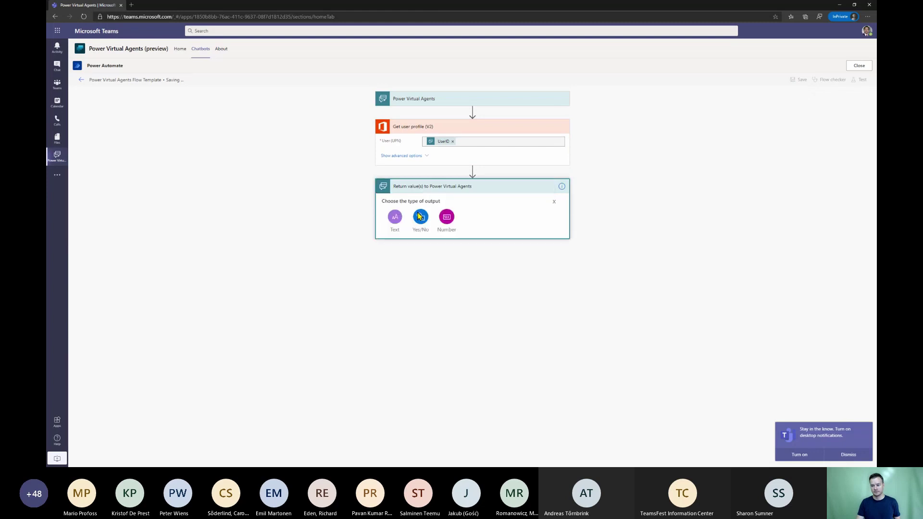
click(394, 216)
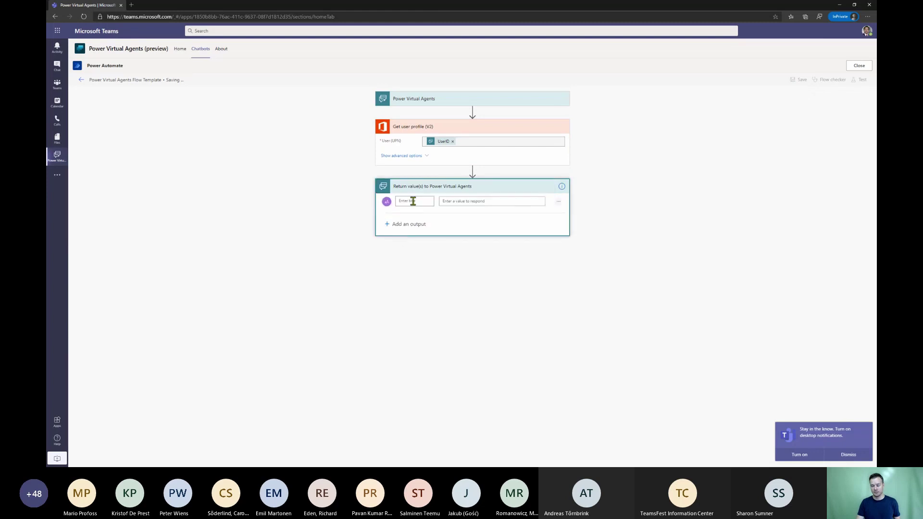
drag(413, 201, 384, 199)
click(420, 199)
text(EW)
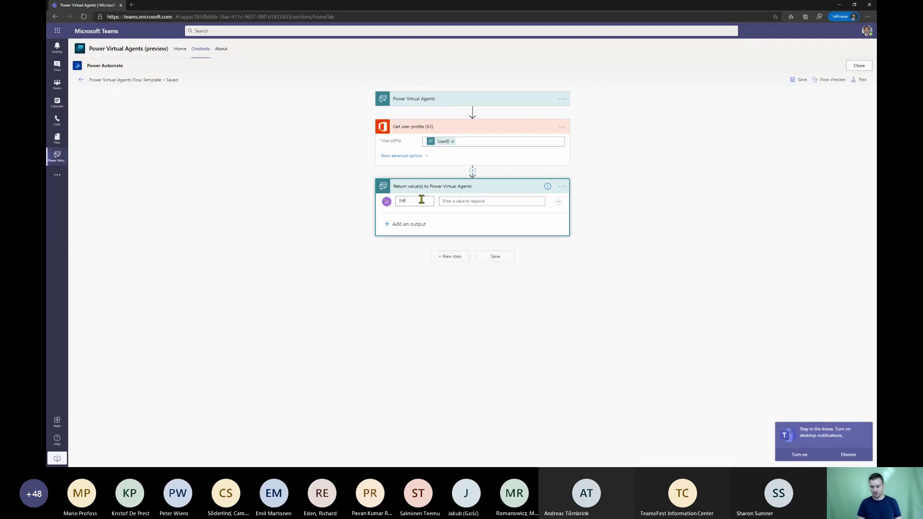
text(ail)
Step: Set the Email output's value to the user profile's Mail dynamic content and save the flow
click(448, 202)
scroll(623, 325, down, 5)
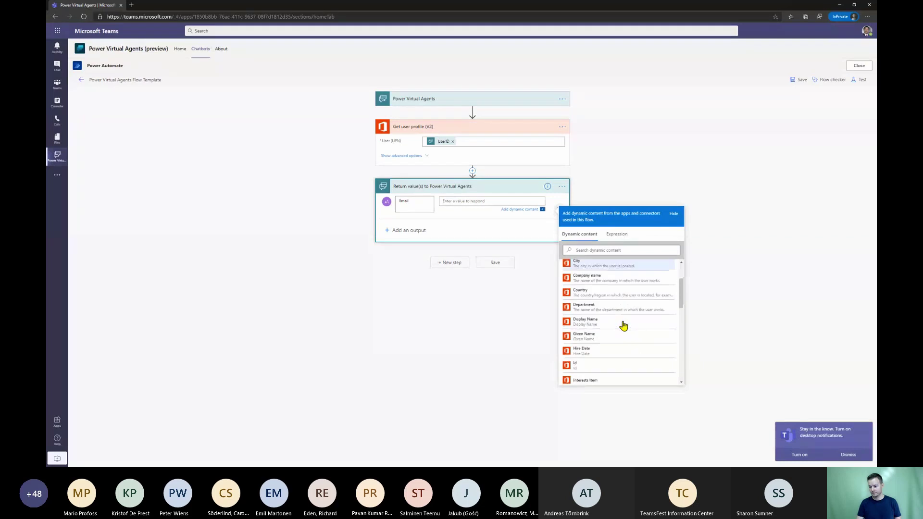
scroll(624, 326, down, 1)
click(620, 321)
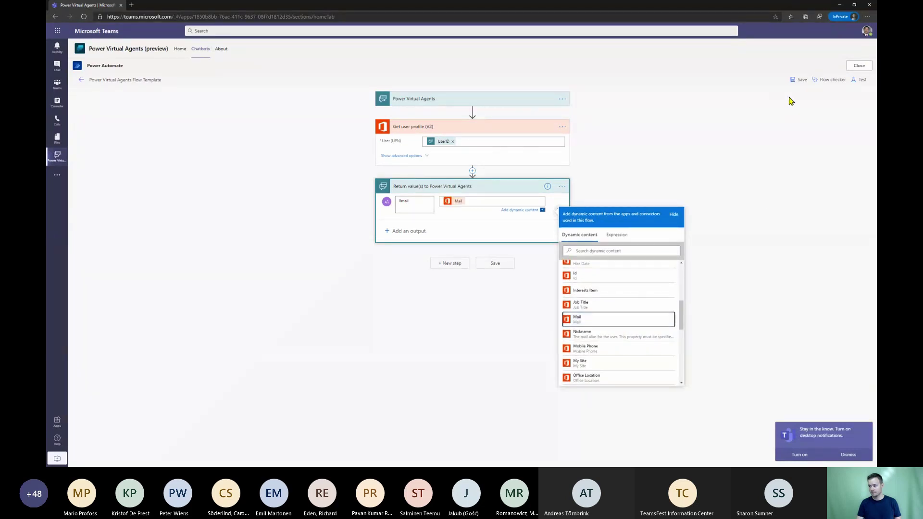
click(799, 82)
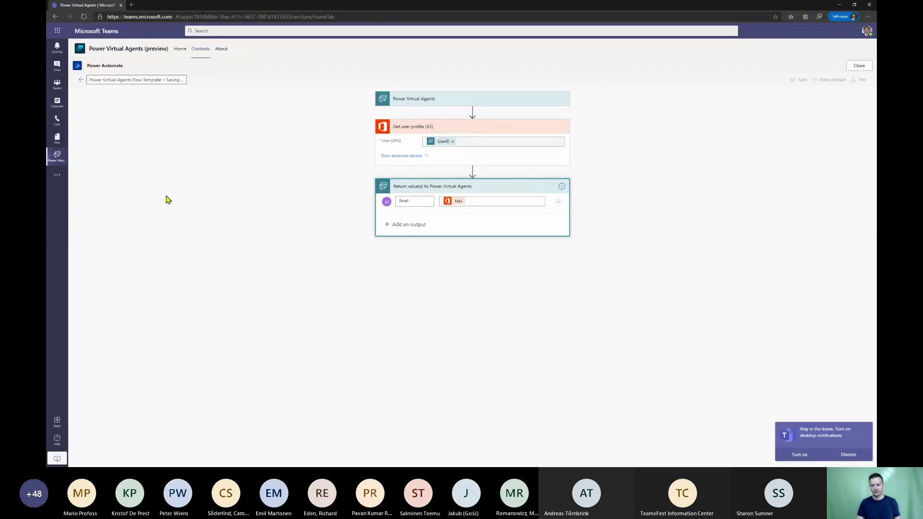
Step: Back in the topic, call Power Virtual Agents Flow Template after the Message node, with UserID taking its value from bot.UserId
click(79, 85)
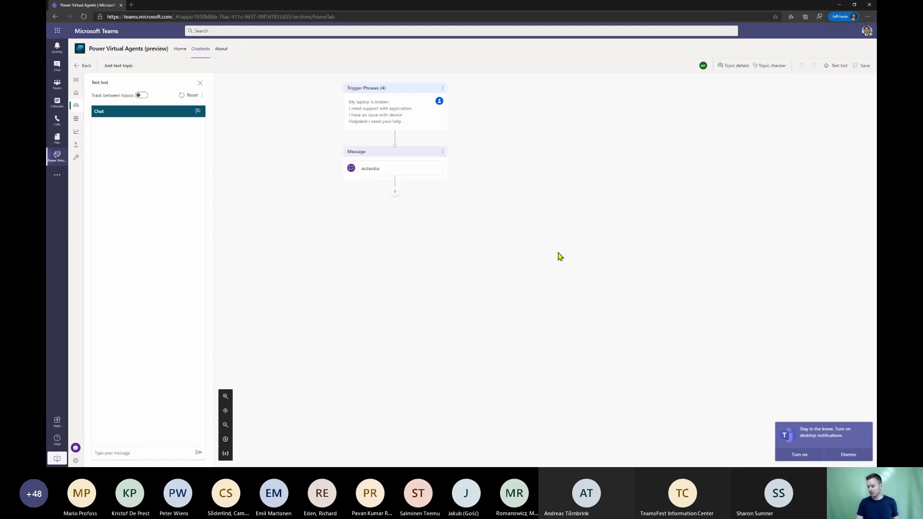
click(395, 196)
click(397, 229)
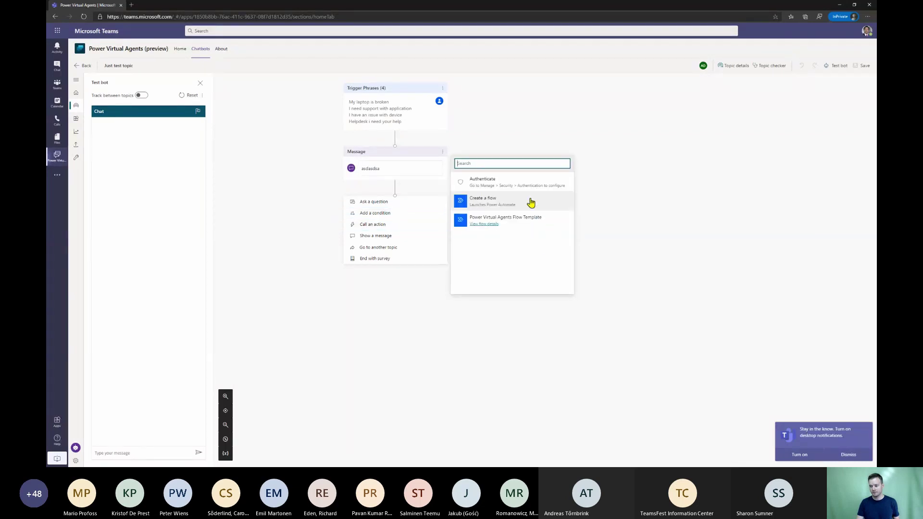
click(514, 222)
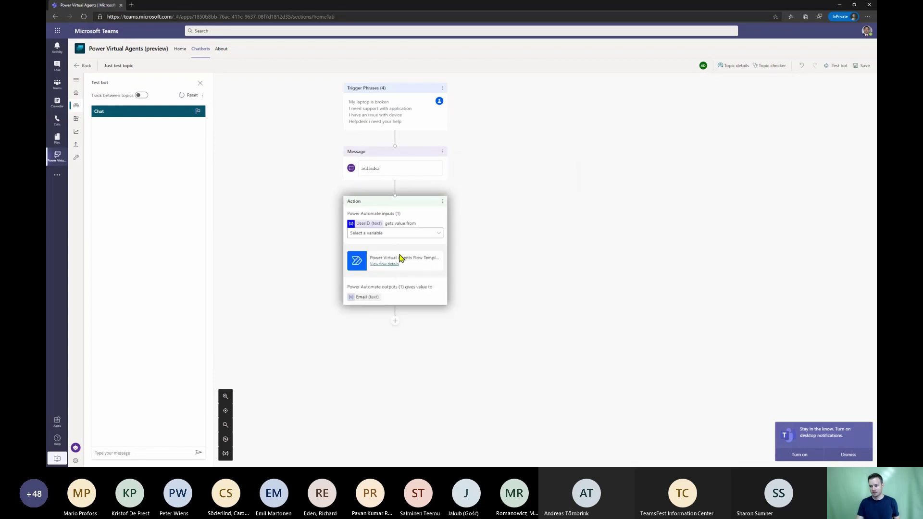
click(393, 232)
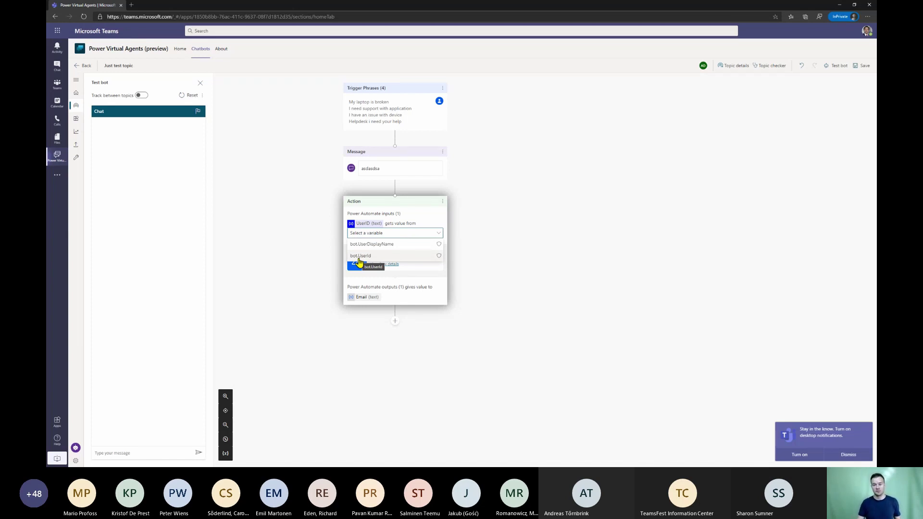
click(389, 257)
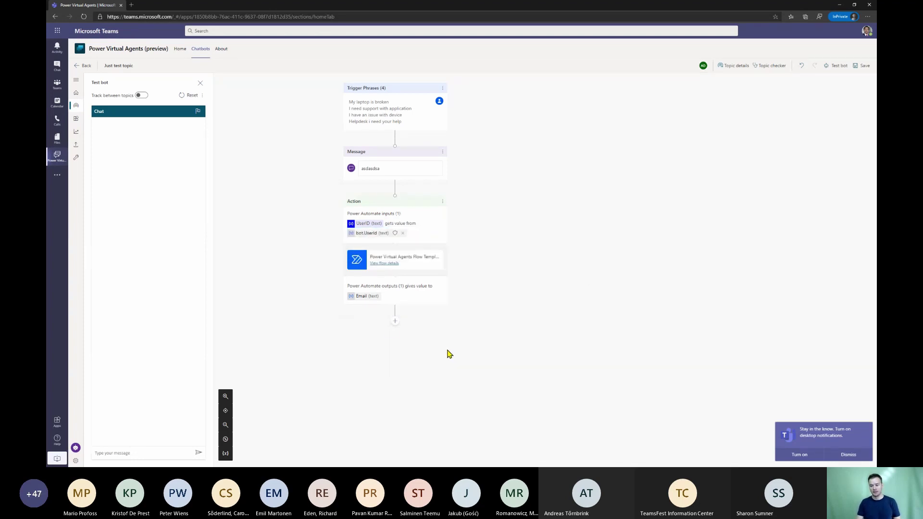
Step: Add a message node after the flow action showing the Email variable, and save the topic
click(395, 321)
click(394, 367)
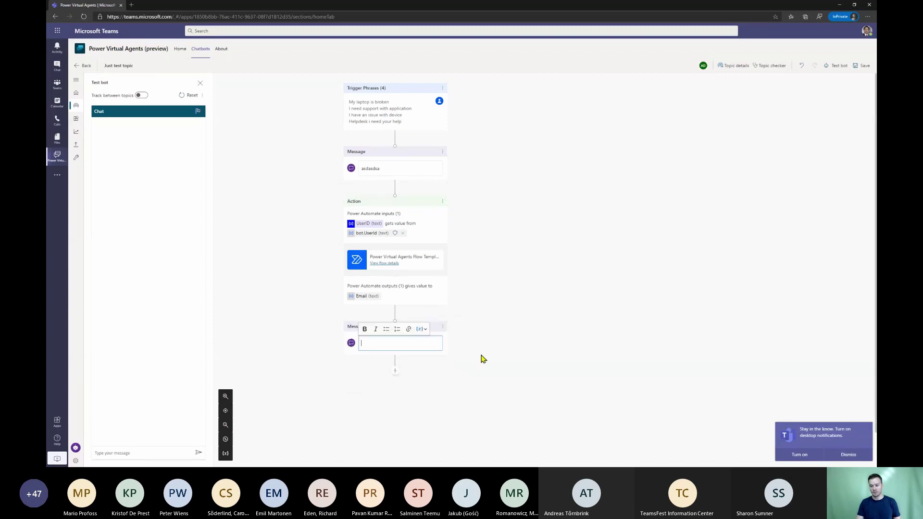
click(421, 329)
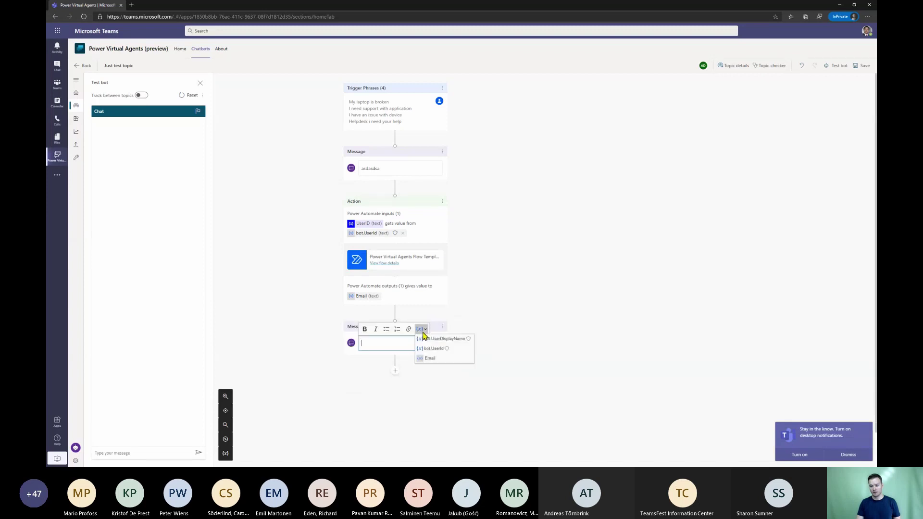
click(433, 361)
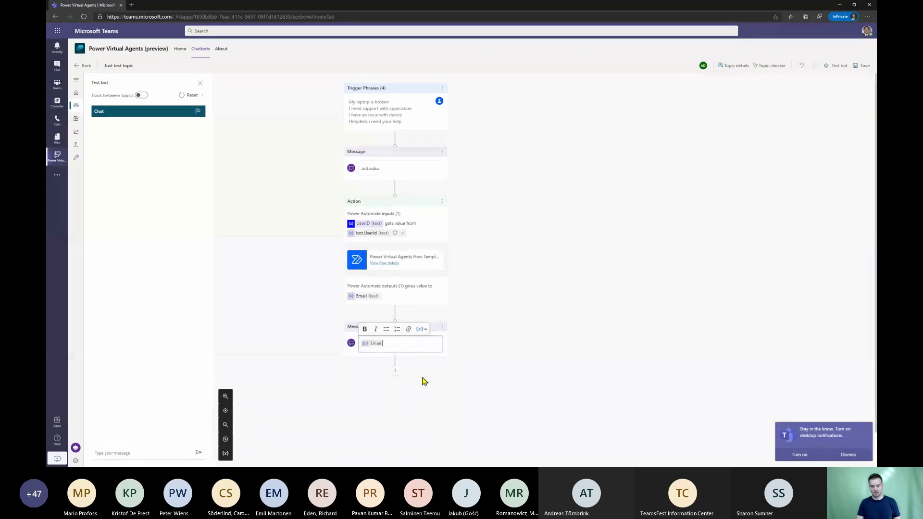
click(860, 65)
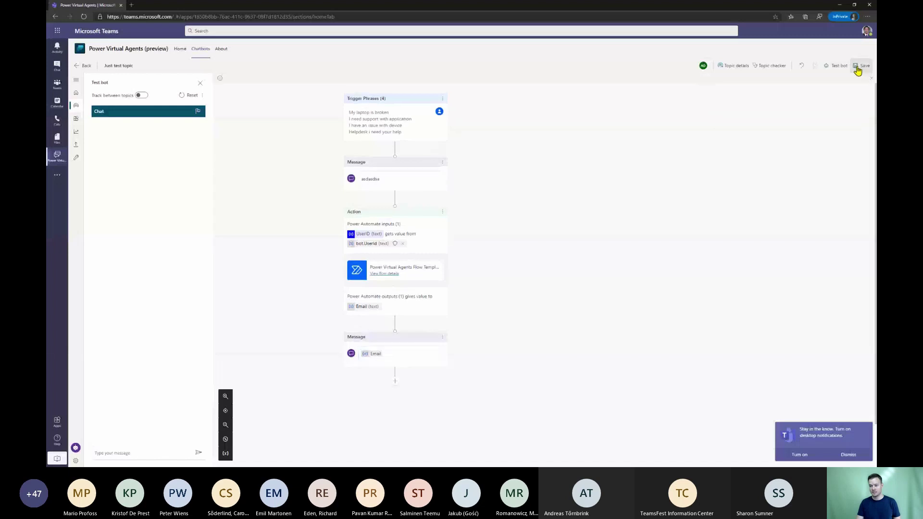
Step: Delete the Message node located between the trigger phrases and the flow action
click(396, 385)
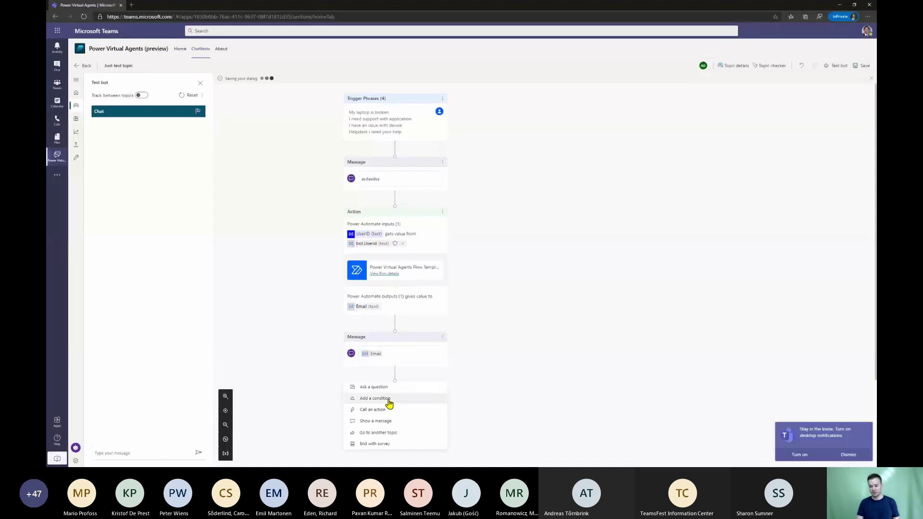
click(383, 387)
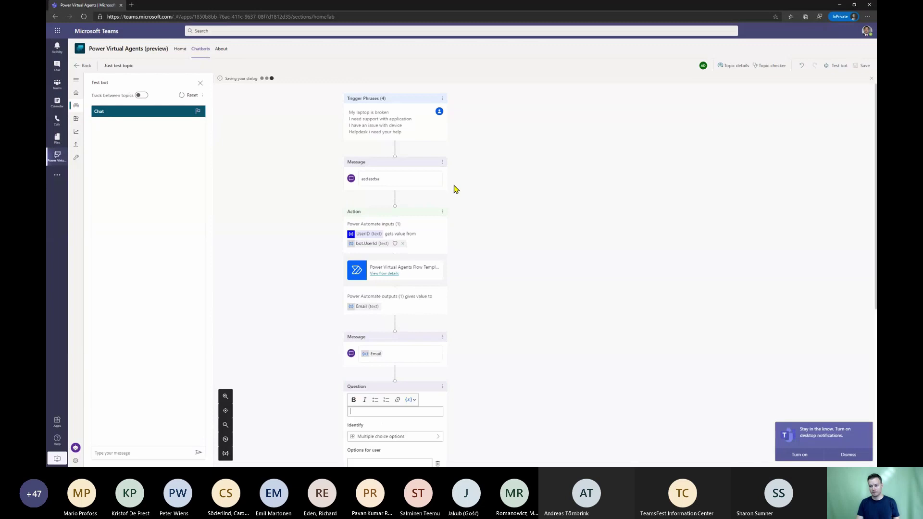
click(443, 162)
click(452, 159)
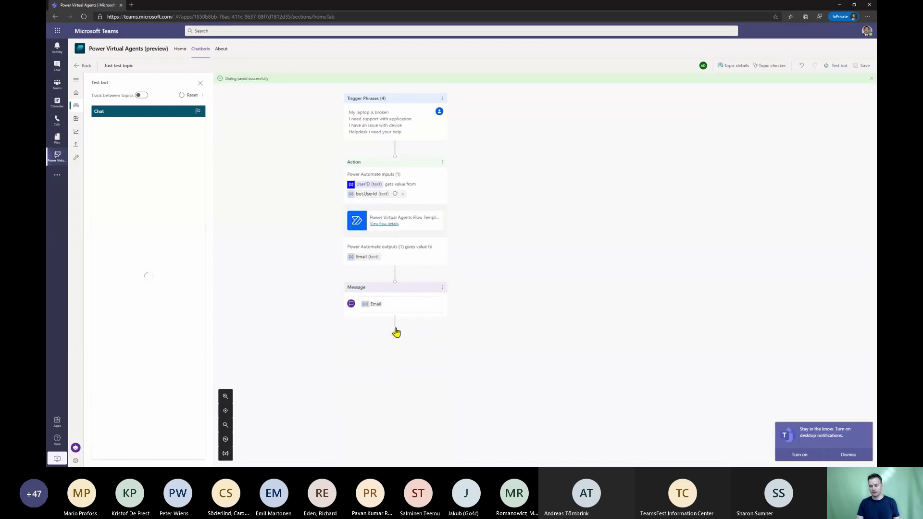
Step: Add a question node after the Email message asking "Does it answer to your question?"
click(396, 331)
click(381, 340)
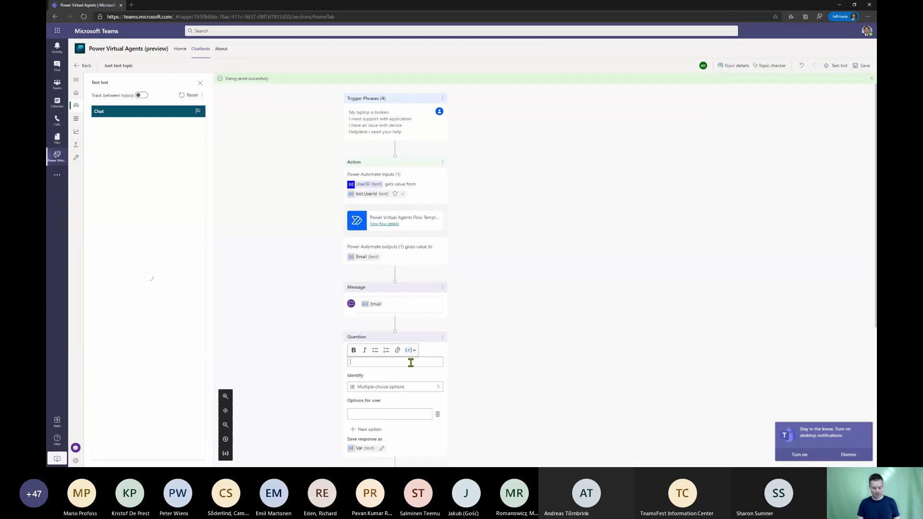
text(Does it)
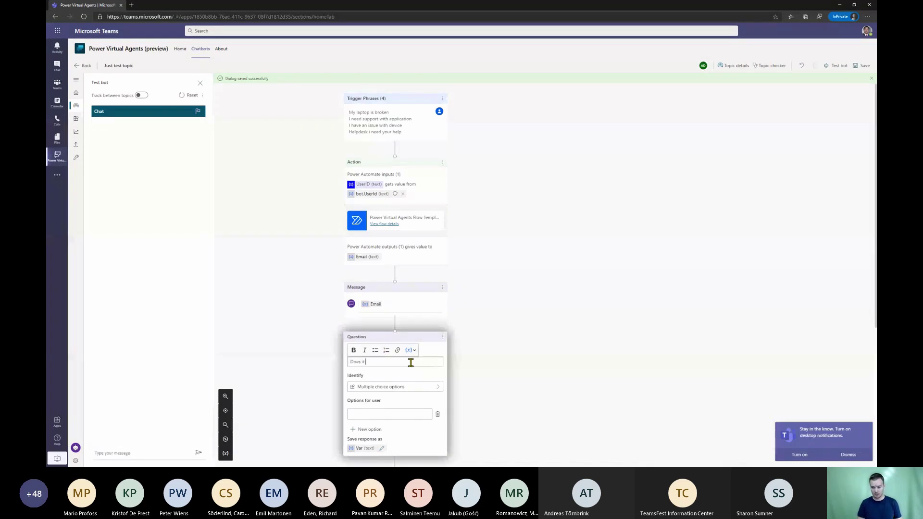
text( answer to your question?)
Step: Give the question the multiple choice options Yes and No
click(399, 415)
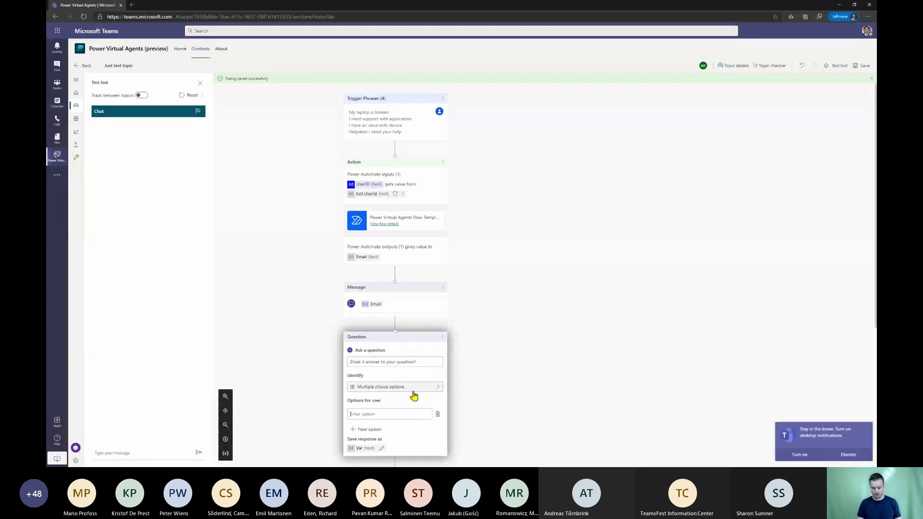
text(Yes)
click(358, 429)
text(N)
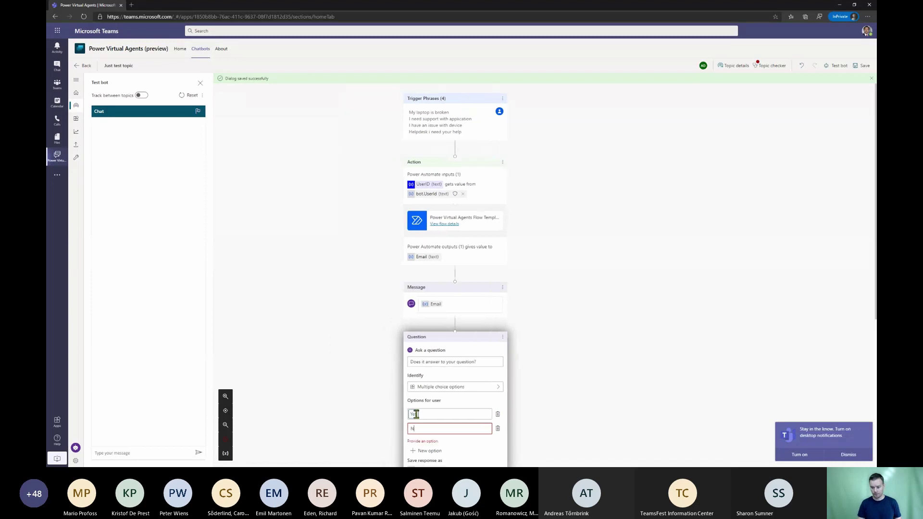
text(o)
click(388, 407)
Step: End the Yes condition branch with the survey
scroll(381, 406, down, 5)
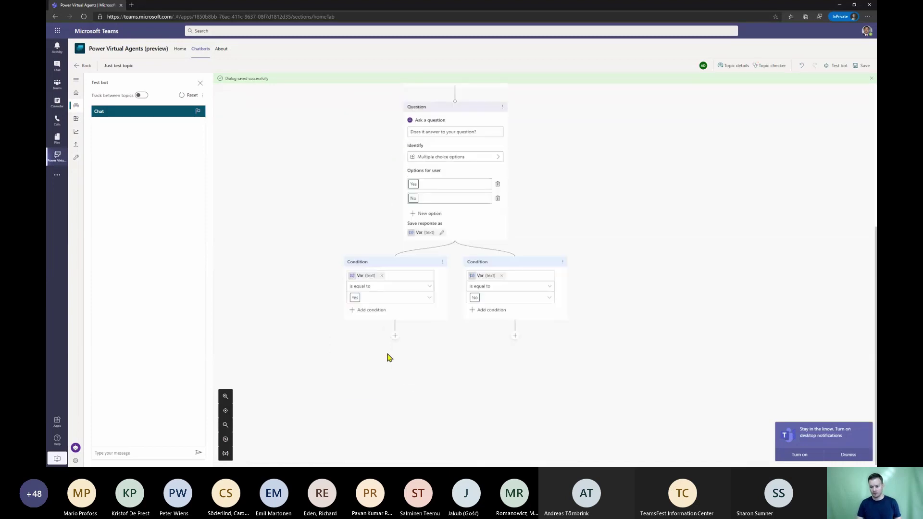
click(395, 335)
click(384, 385)
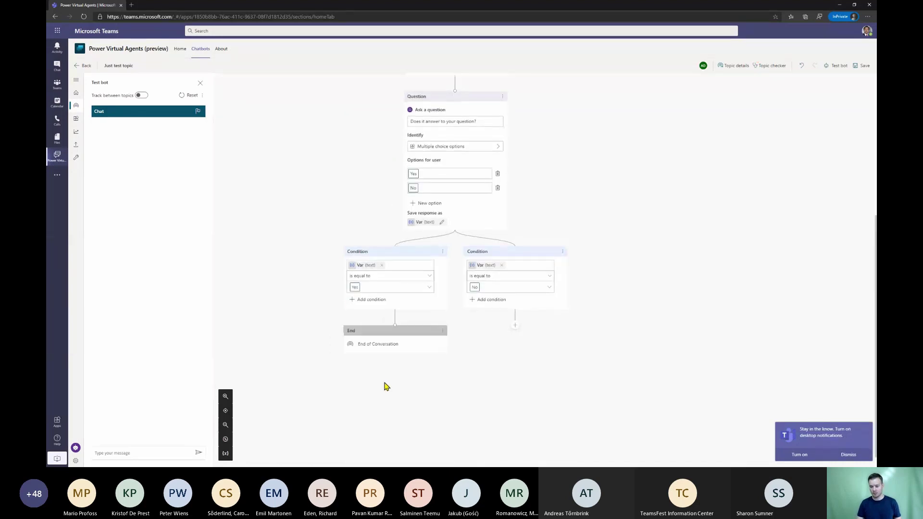
Step: Link the No condition branch back to the point above the flow action, and save the topic
click(515, 325)
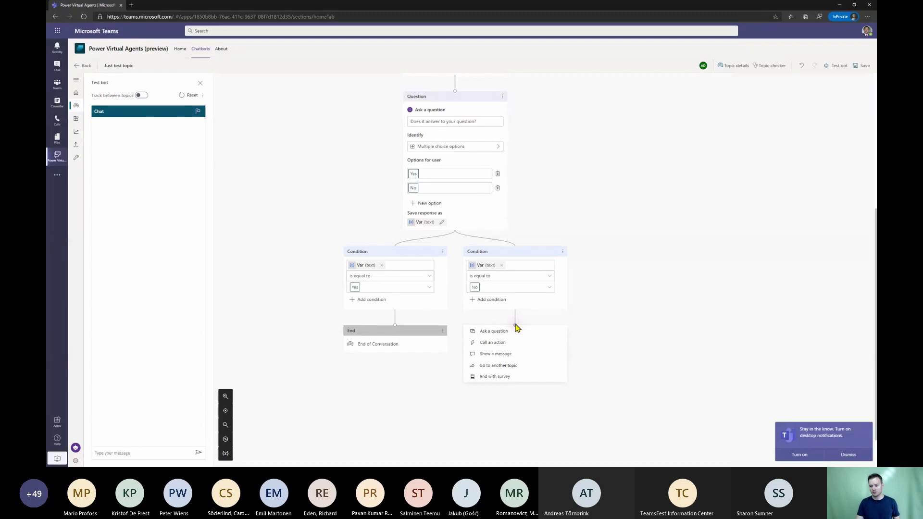
drag(515, 326, 456, 138)
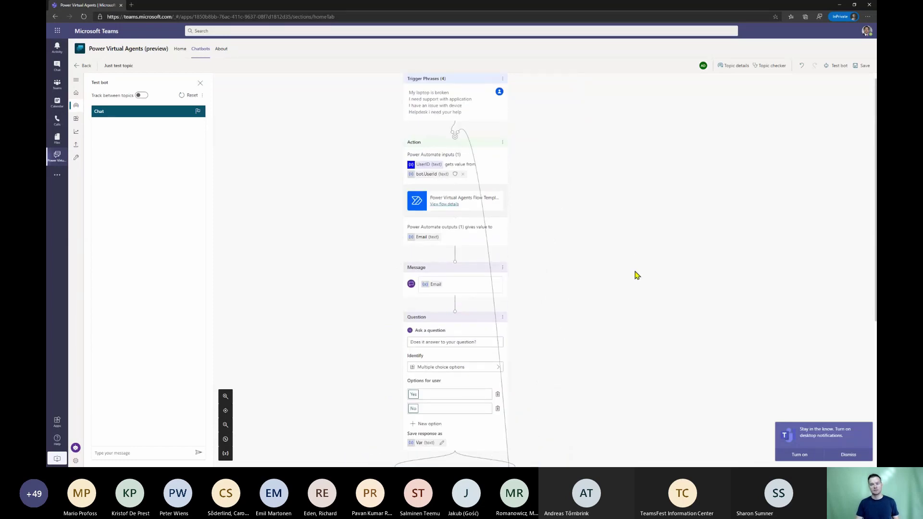
click(861, 66)
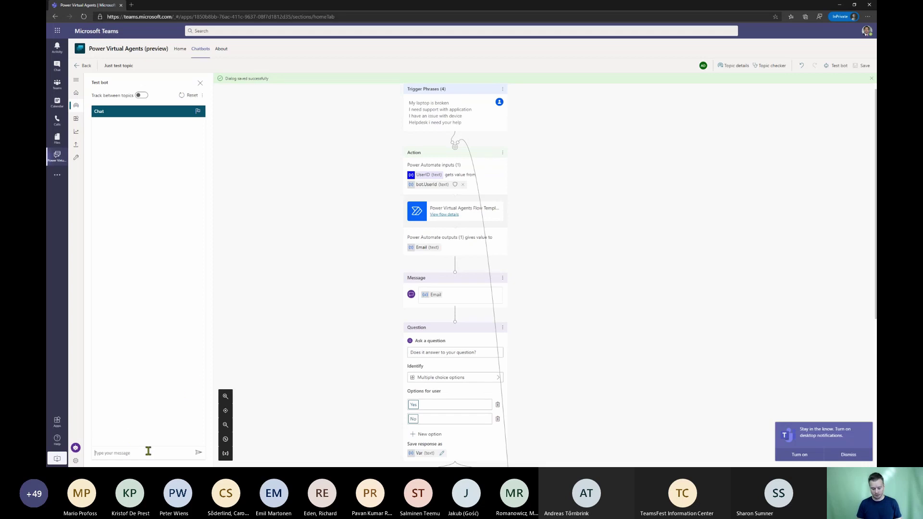
Step: Send the test bot the messages "I need help with laptop" and "Helpdesk I need help"
click(148, 451)
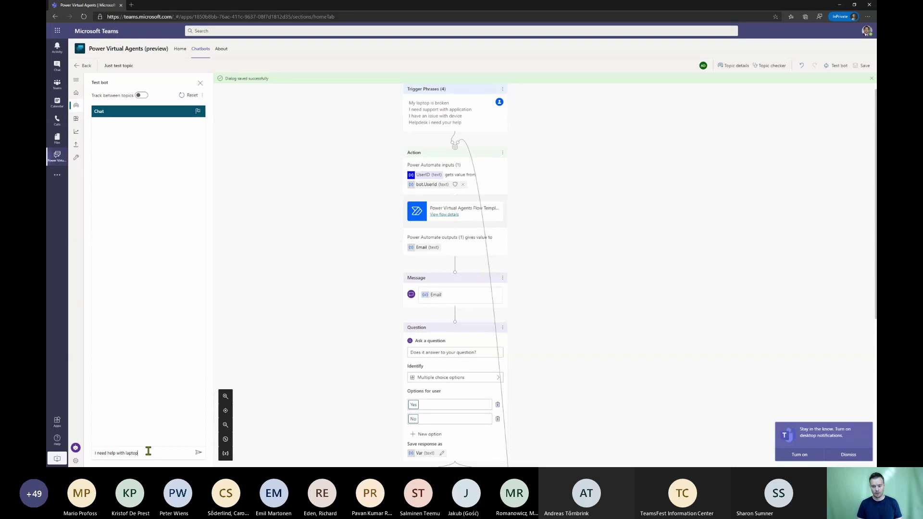
text(I need help with laptop)
key(Return)
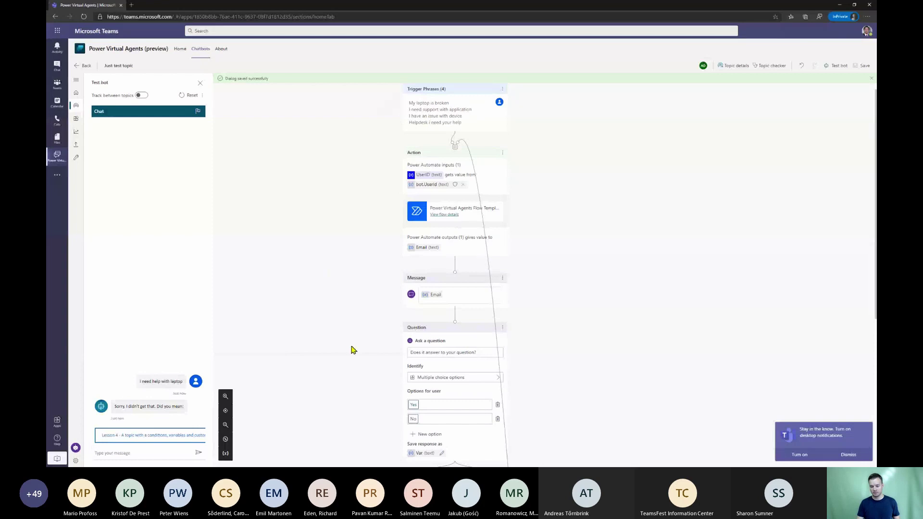
click(177, 453)
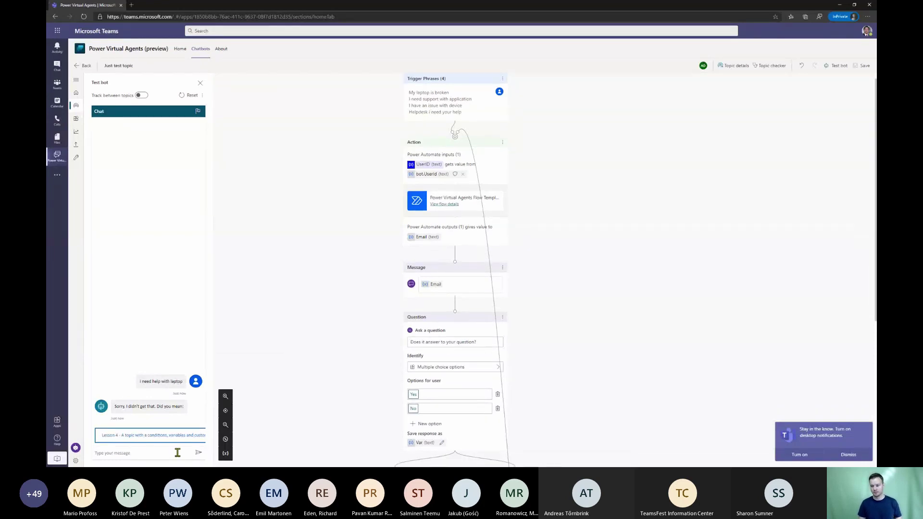
text(Helpdesk I need)
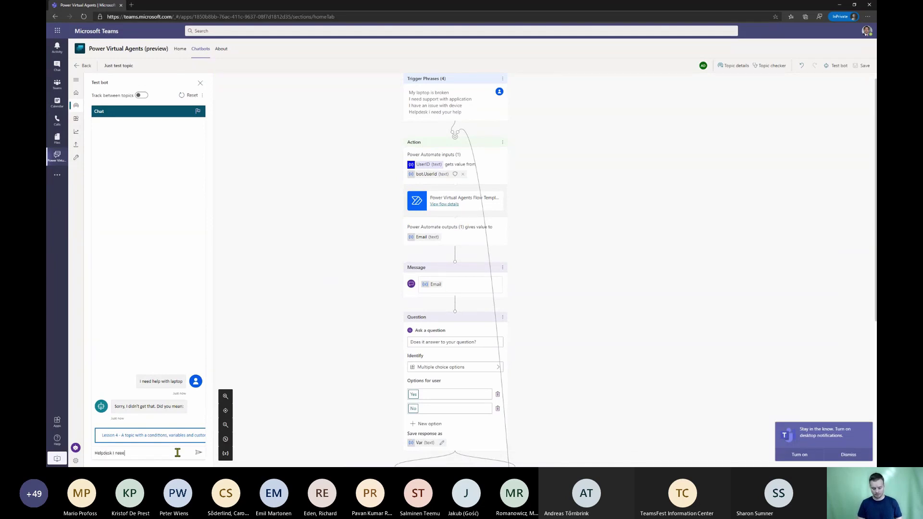
text( help)
key(Return)
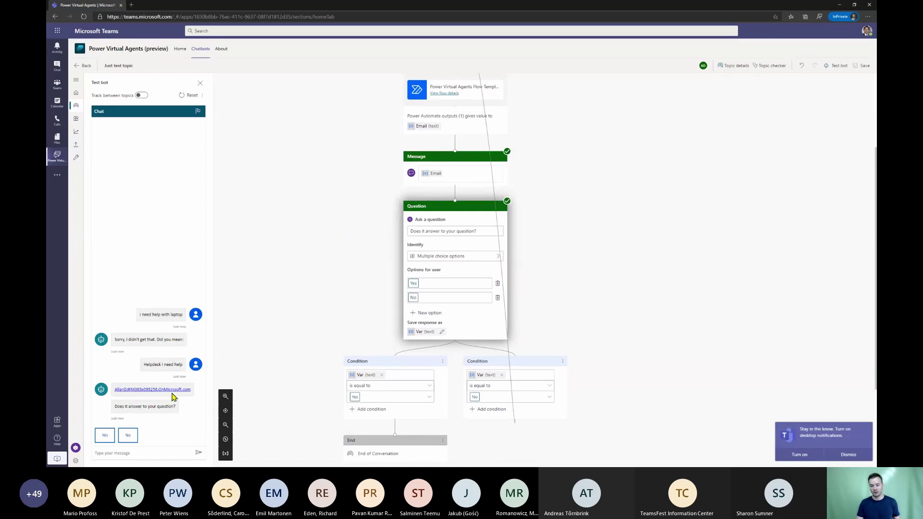
Step: Complete the test chat by answering Yes to both questions, rating the experience 5 stars, and replying "No, thanks"
click(109, 438)
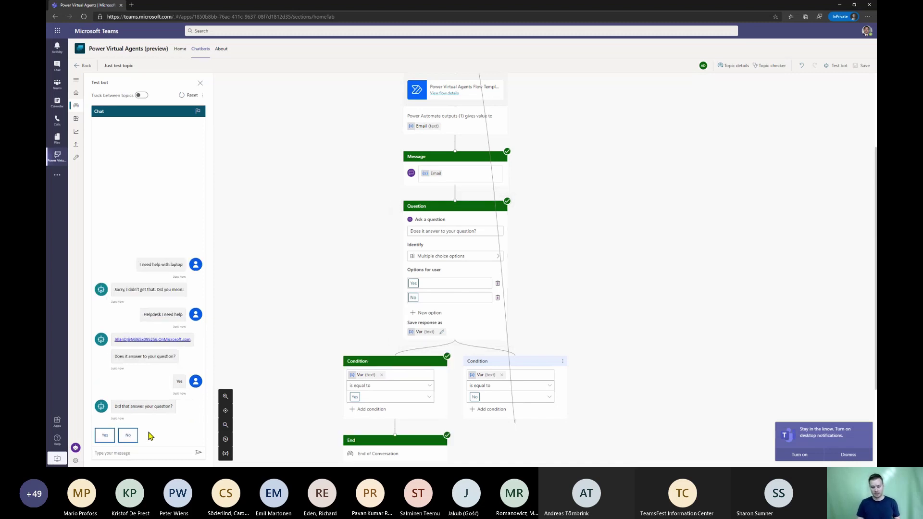
click(107, 437)
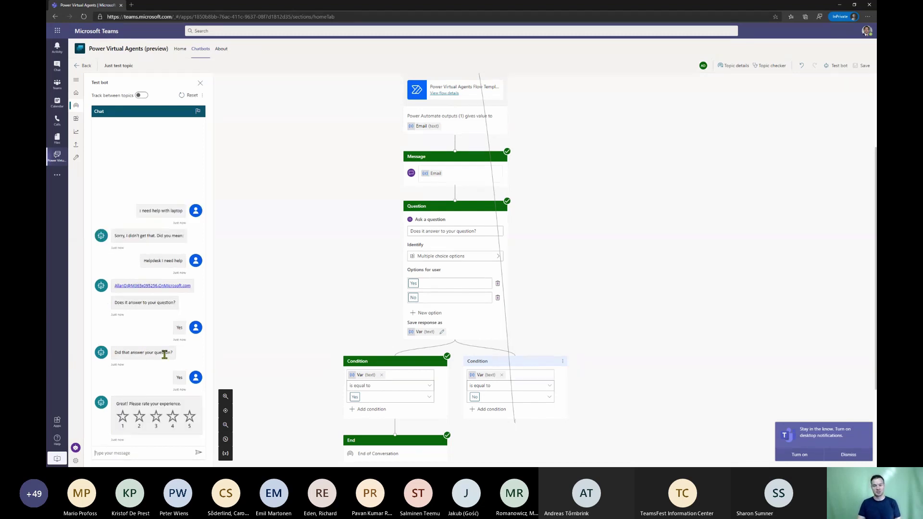
click(190, 419)
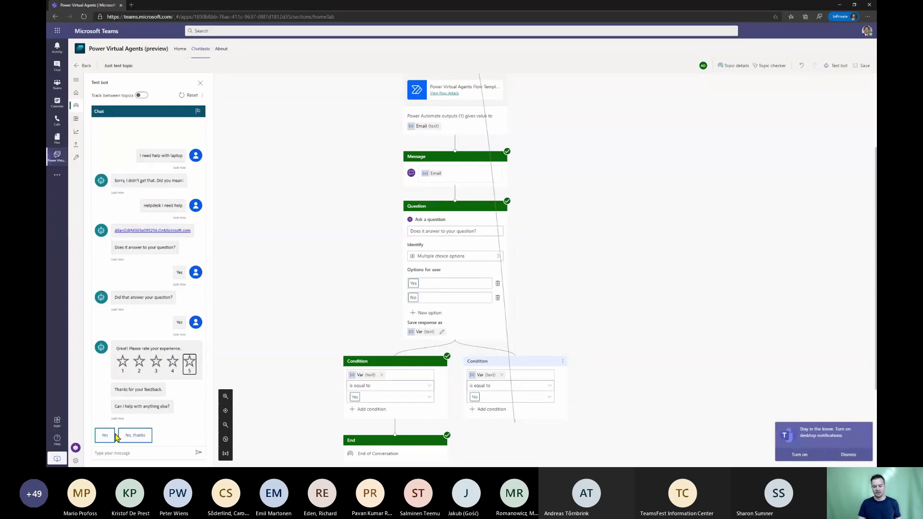
click(129, 438)
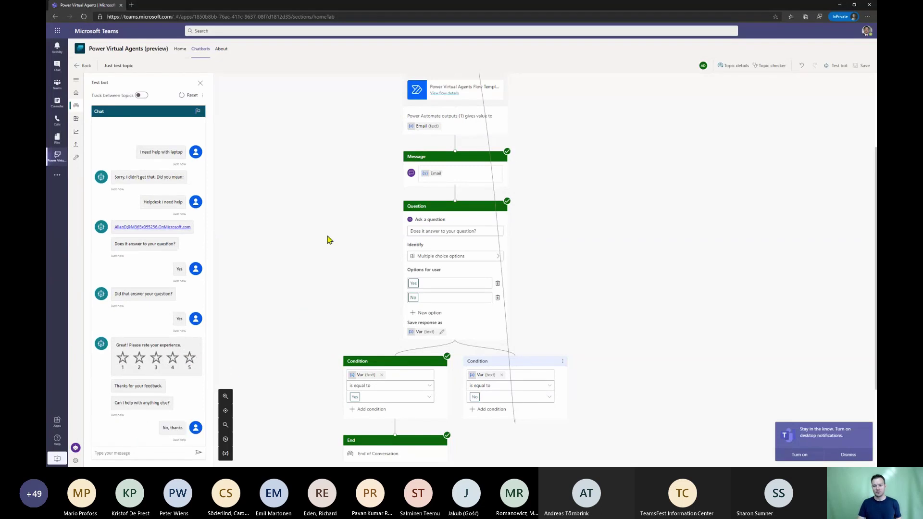
Step: Publish the latest content of the Chatbot Teams bot
click(76, 144)
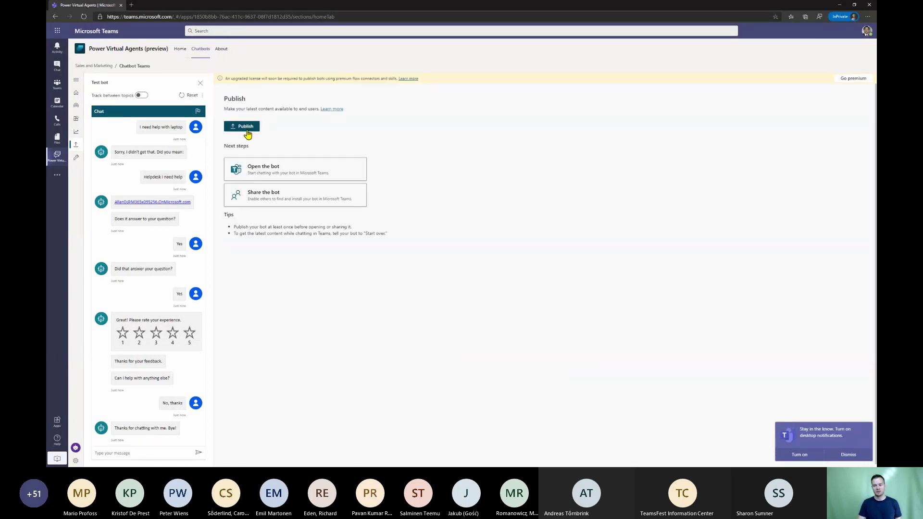
click(246, 130)
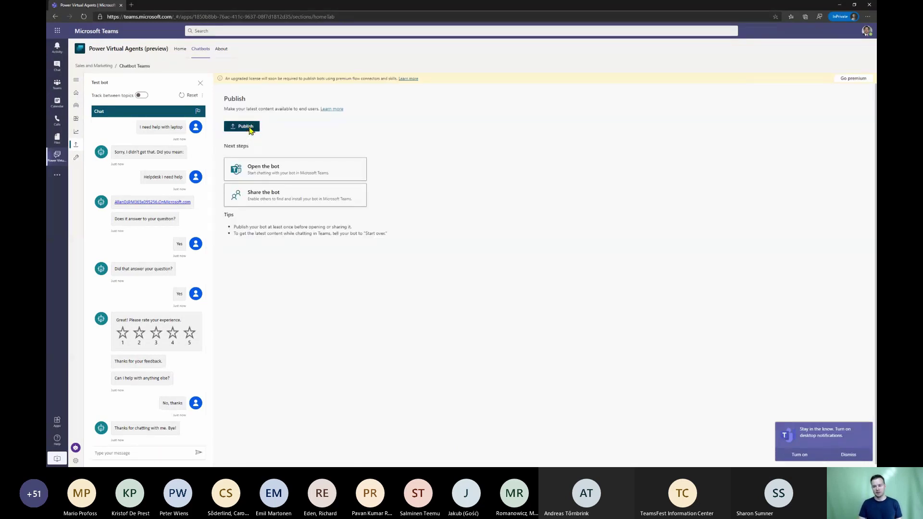
click(467, 272)
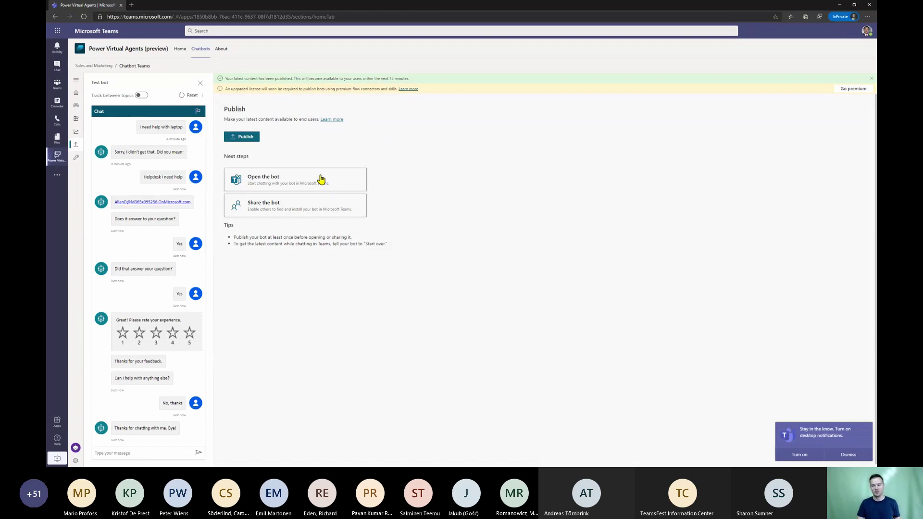
Step: Share the bot with the team by adding it to Teams, dismissing the desktop notification prompt
click(303, 208)
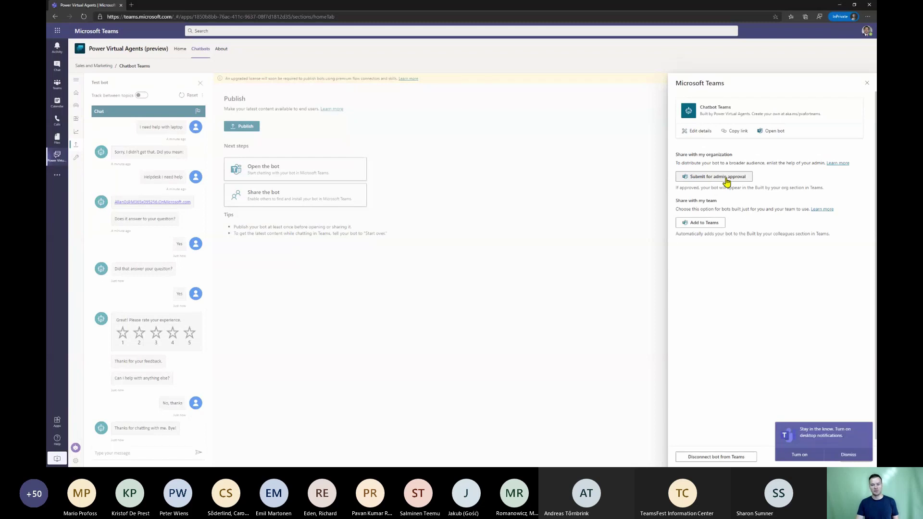
click(850, 455)
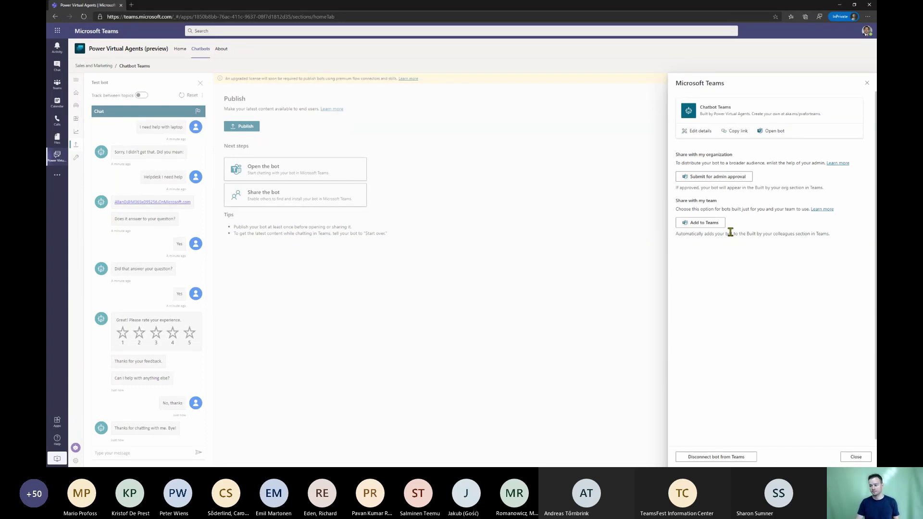
click(700, 224)
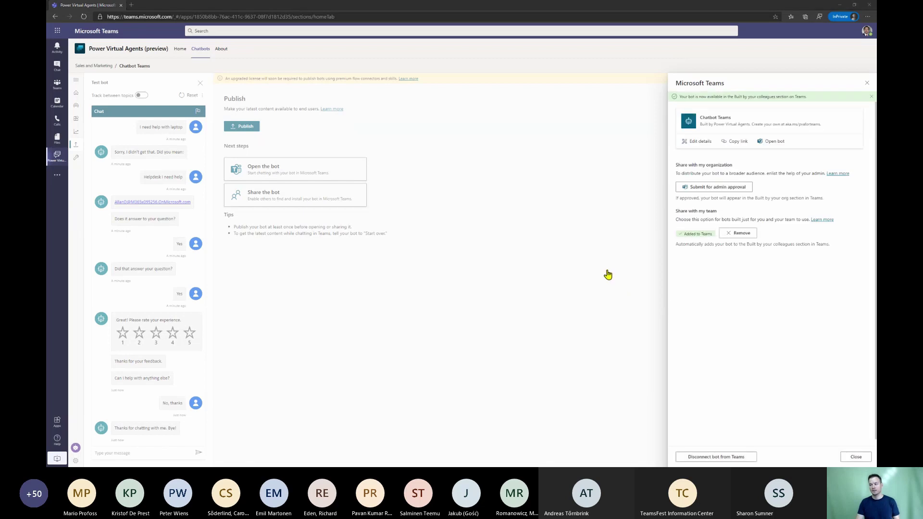
Step: Switch to the other account's Microsoft Teams window and open the Sales and Marketing team's General channel
key(alt+Tab)
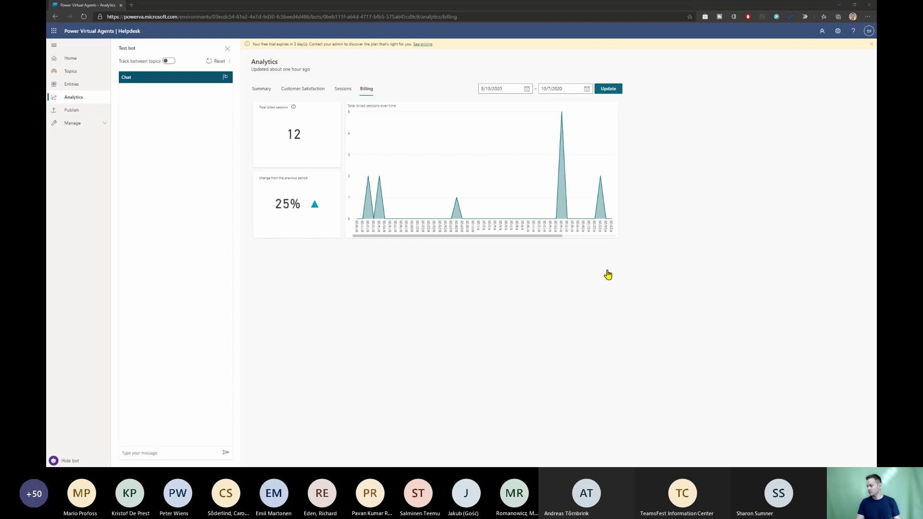
key(alt+Tab)
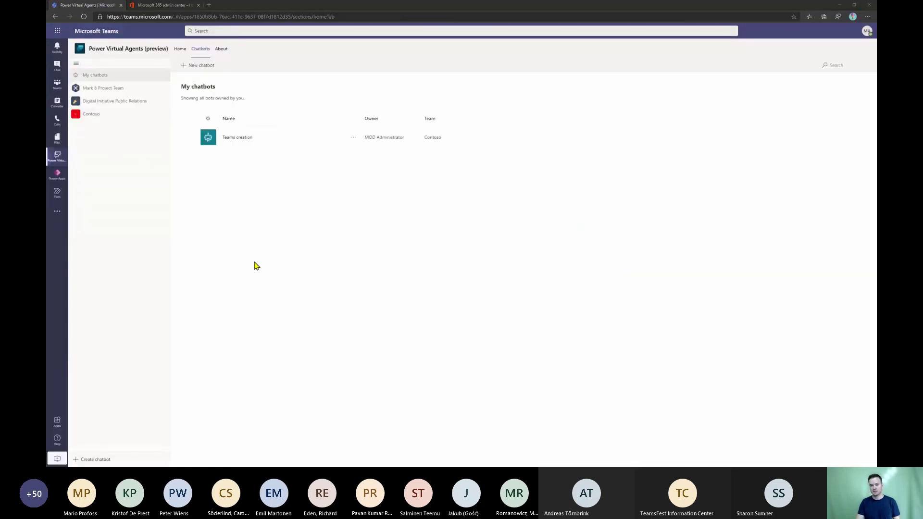
key(alt+Tab)
key(alt+Tab)
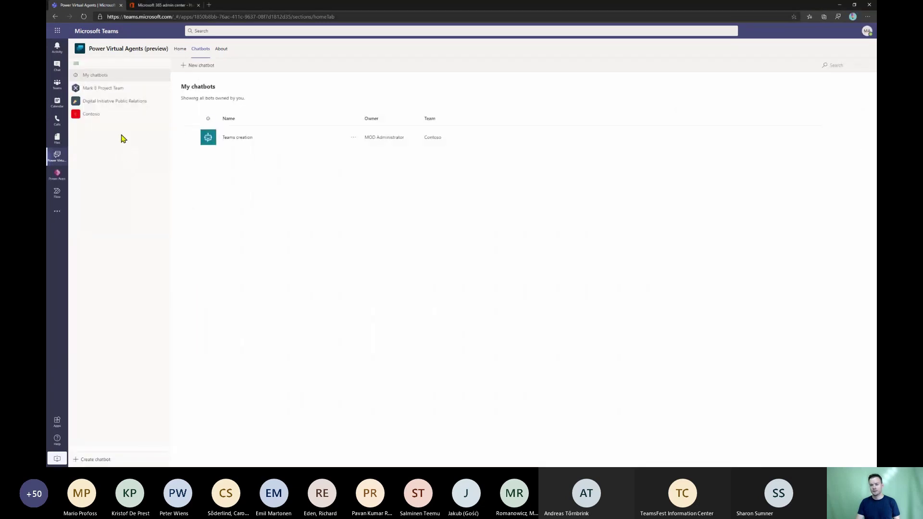
click(58, 96)
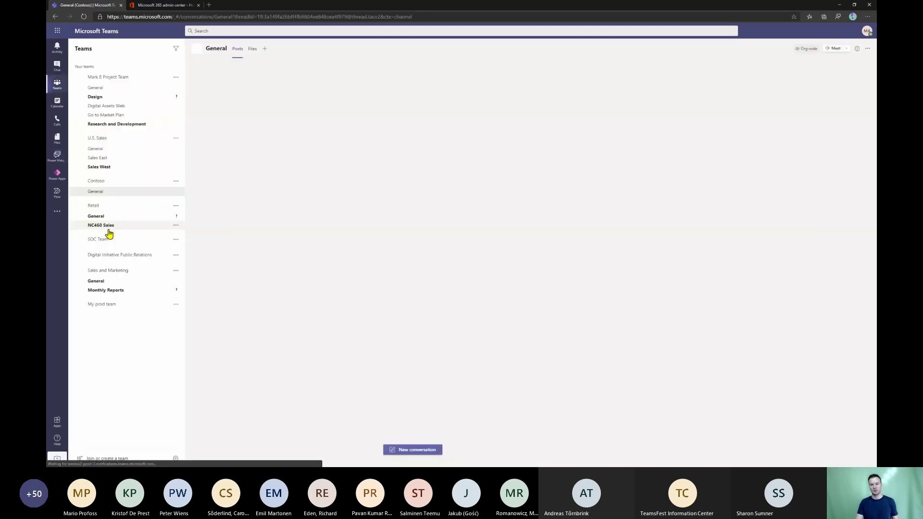
click(117, 281)
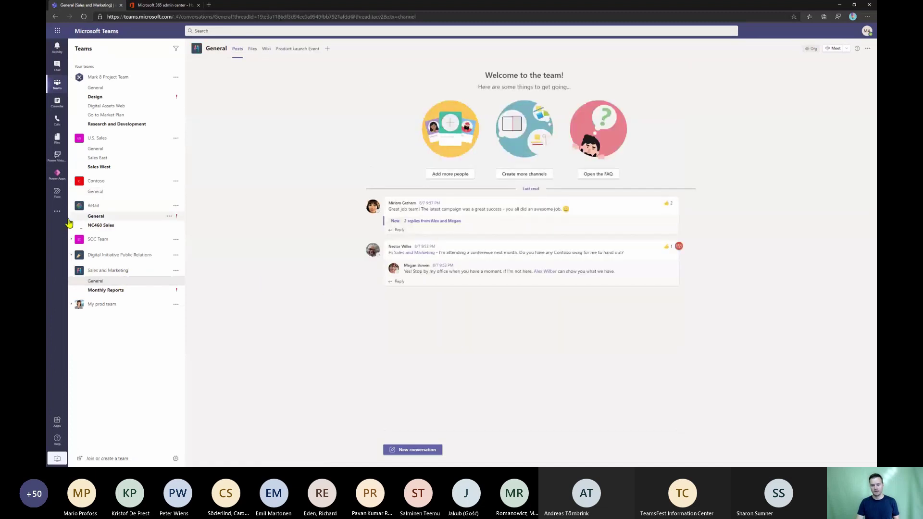
Step: Examine the recent apps available to this account, and return to the bot's sharing settings in the InPrivate window
click(58, 214)
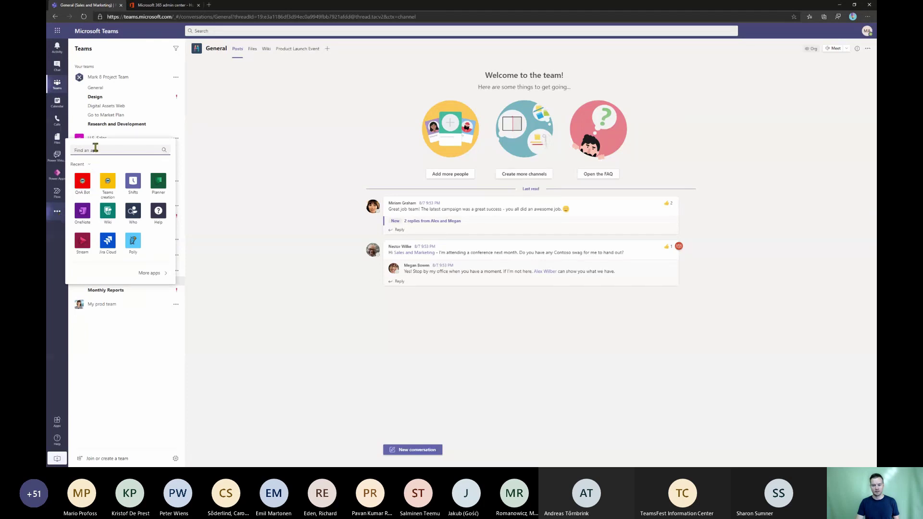
click(281, 220)
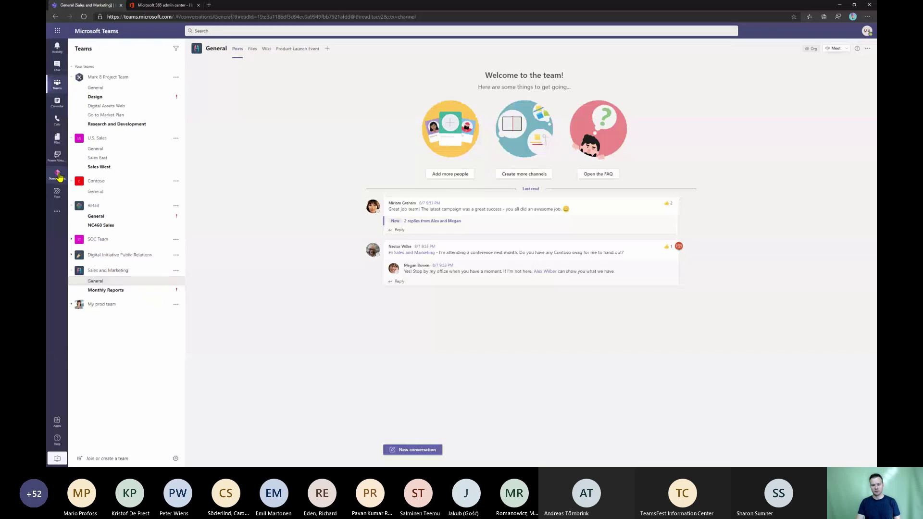
key(alt+Tab)
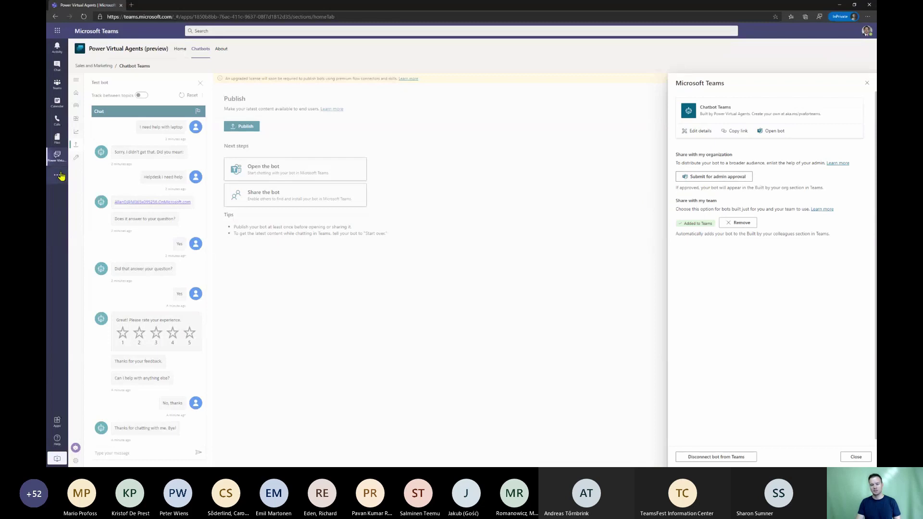
Step: Browse the full app catalog in the other account's Microsoft Teams window, and open the Power Virtual Agents app there
key(alt+Tab)
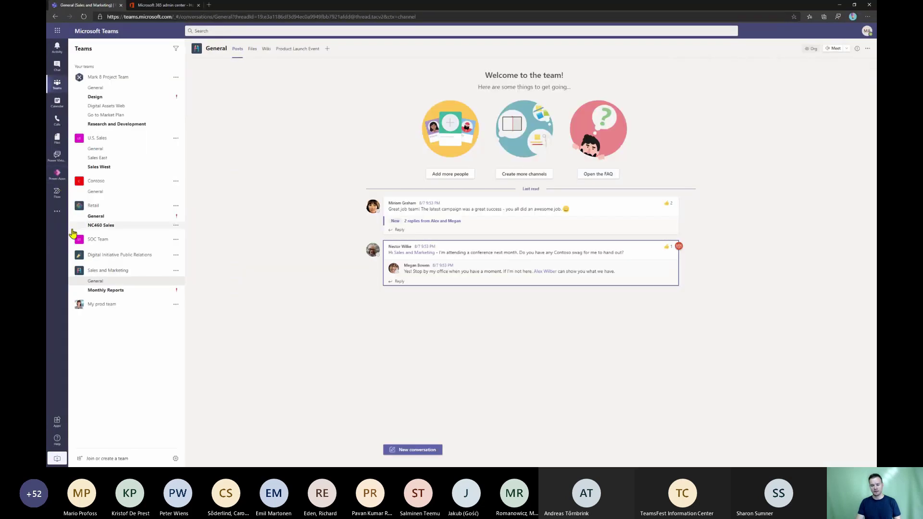
click(57, 211)
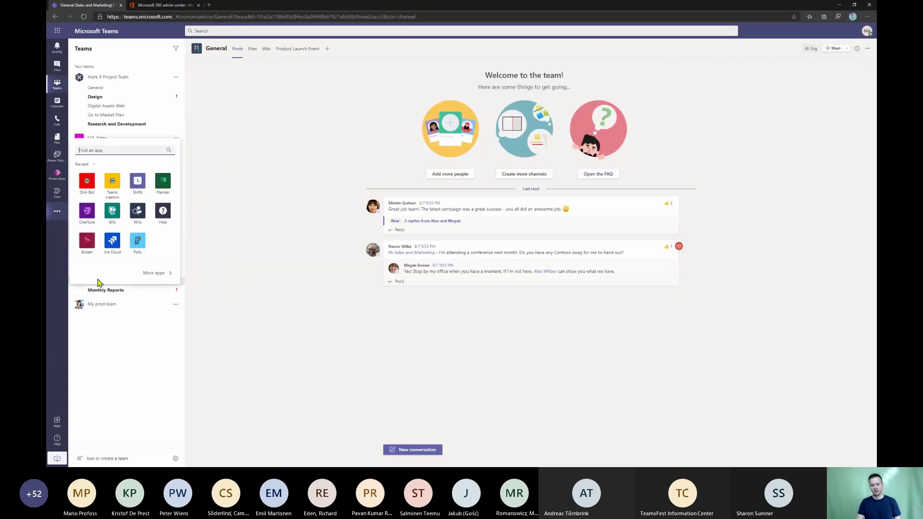
click(153, 273)
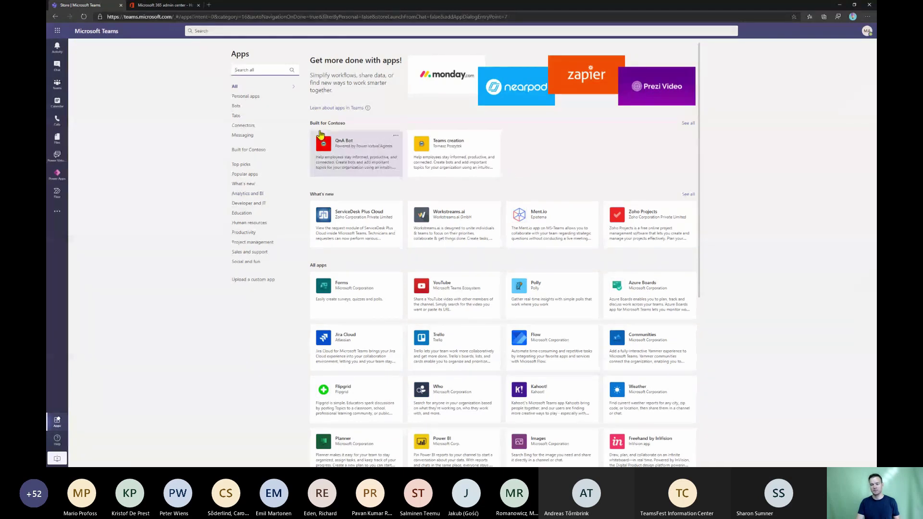
click(56, 156)
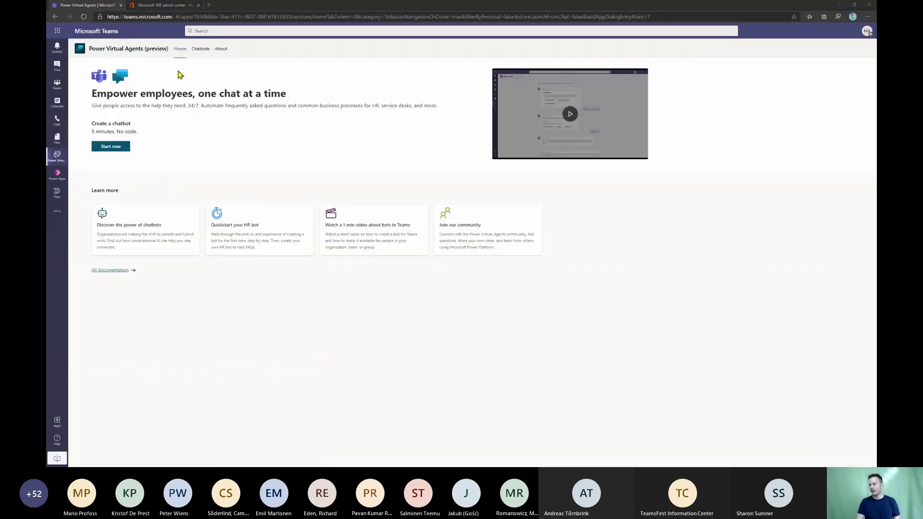
Step: Switch to the InPrivate Teams window and open the Teams creation bot from the apps built for Contoso
key(alt+Tab)
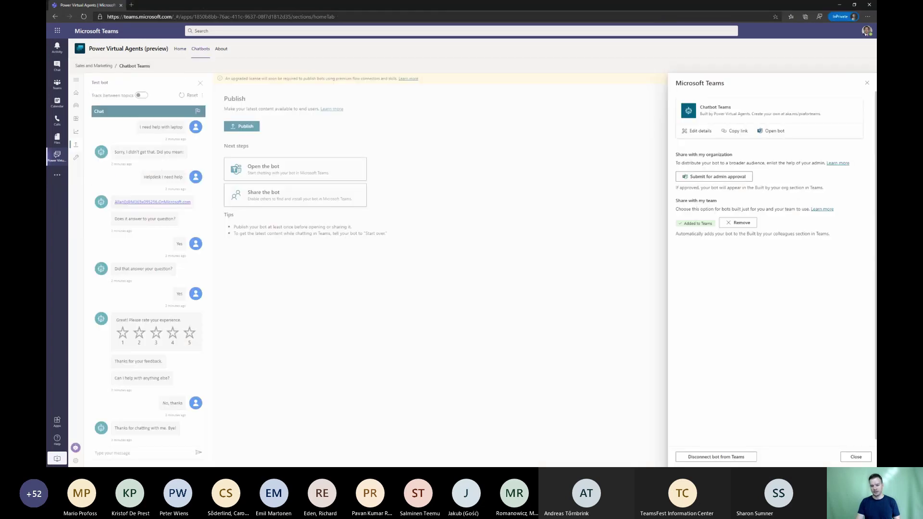
click(62, 179)
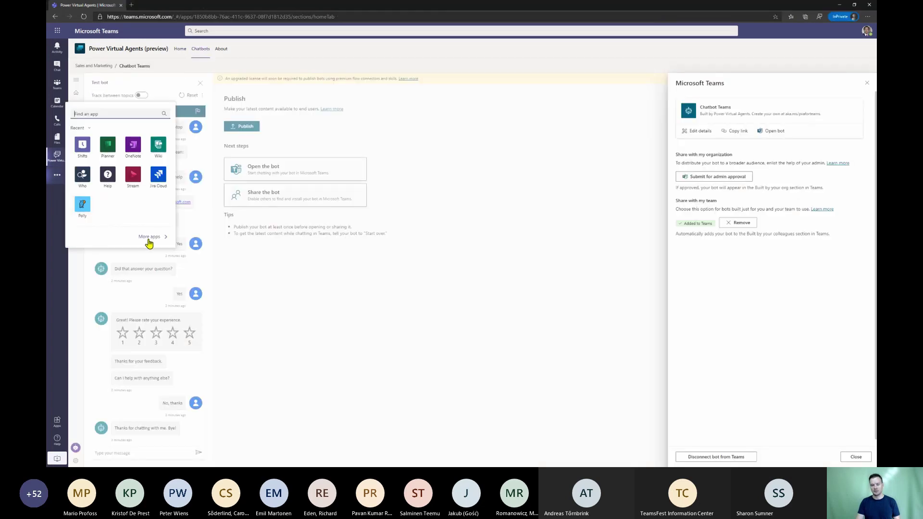
click(152, 240)
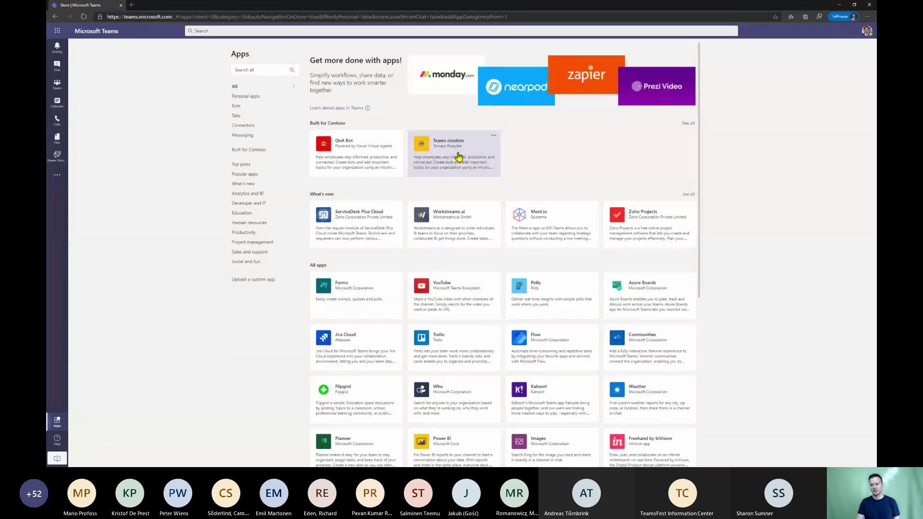
click(452, 159)
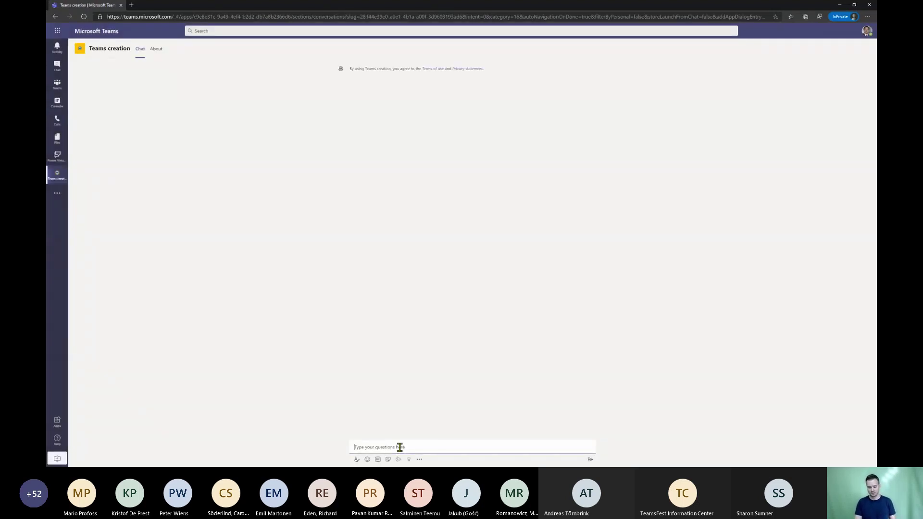
text(hi)
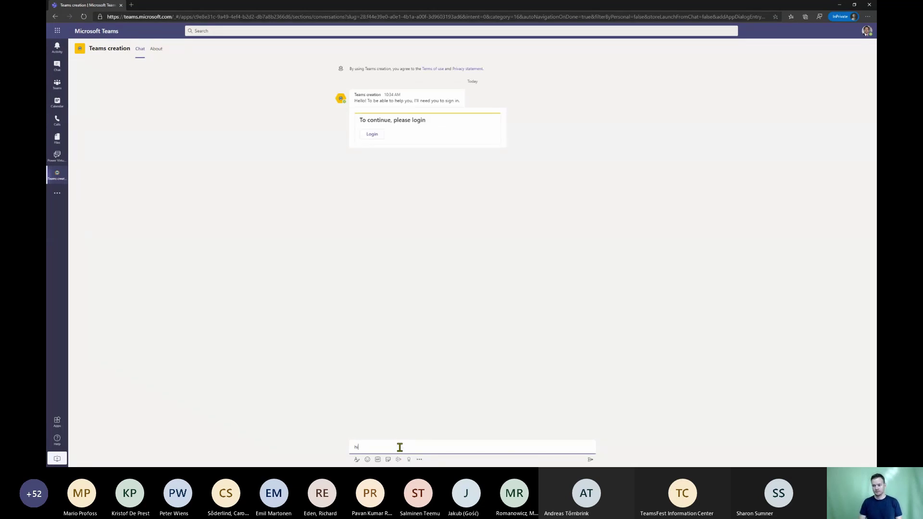
key(BackSpace)
key(BackSpace)
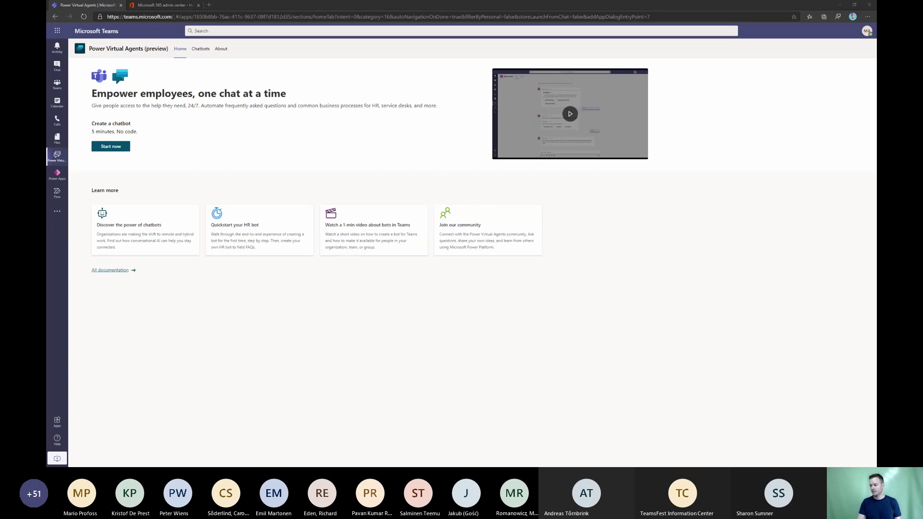
Step: Return to Power Virtual Agents in the InPrivate Teams window and open the topics list of the Chatbot Teams bot
key(alt+Tab)
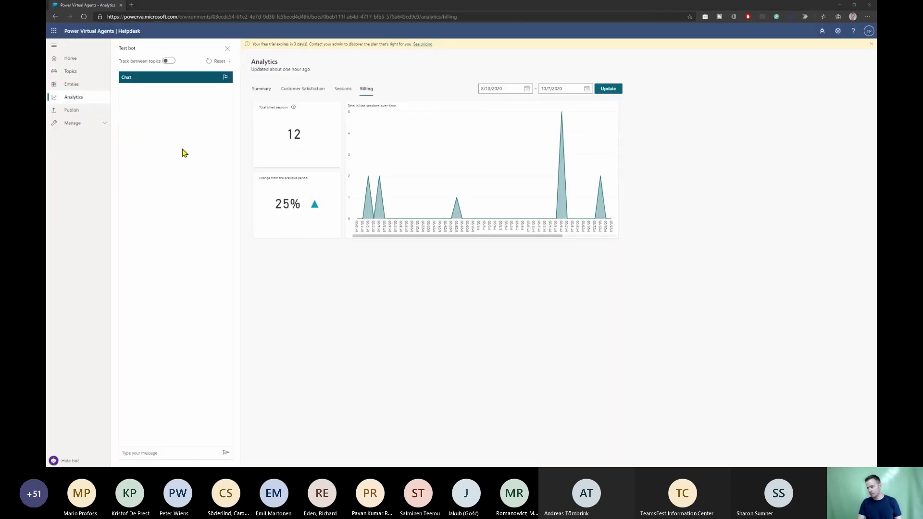
key(alt+Tab)
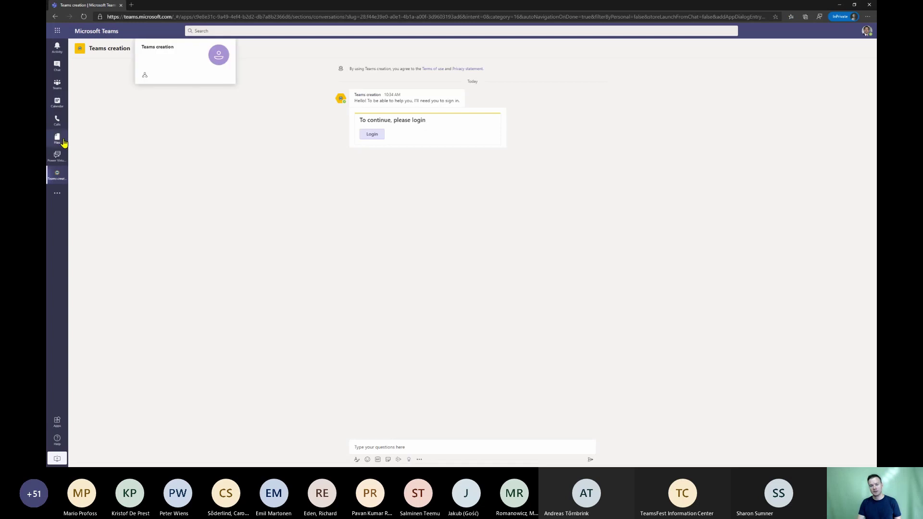
click(64, 157)
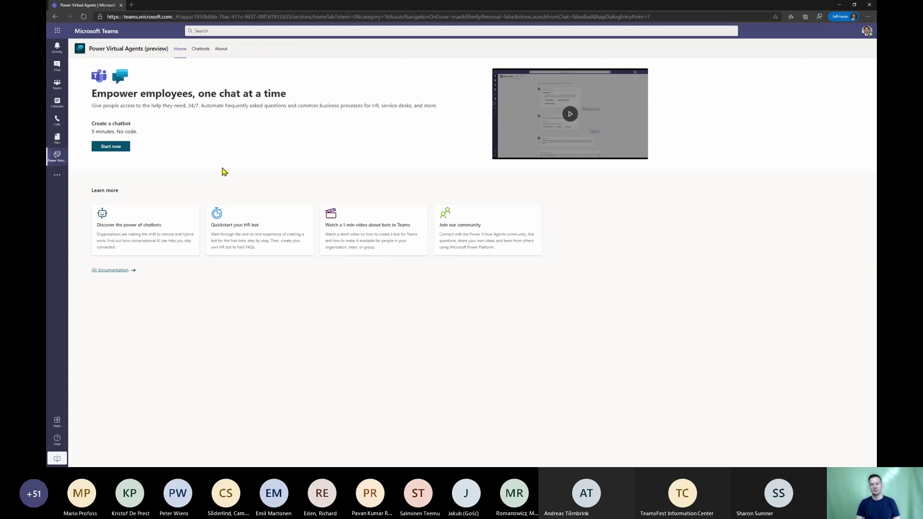
click(200, 50)
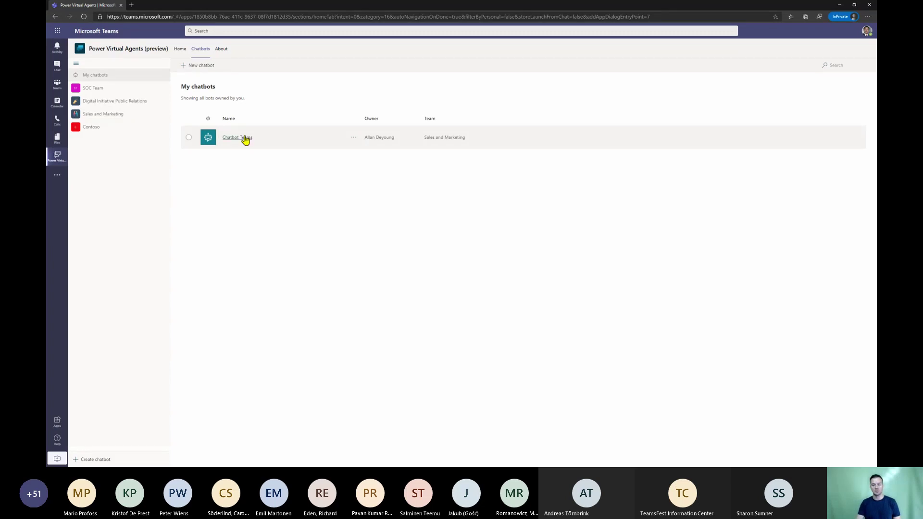
click(245, 138)
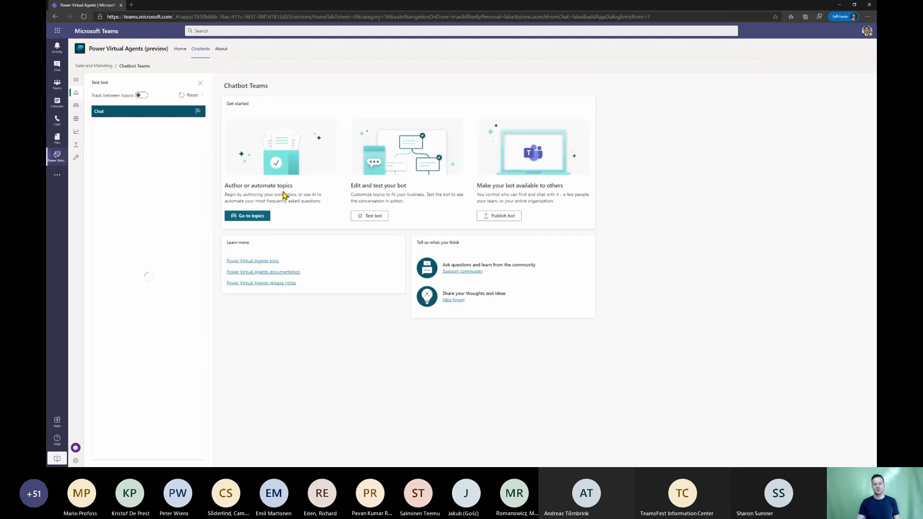
click(76, 106)
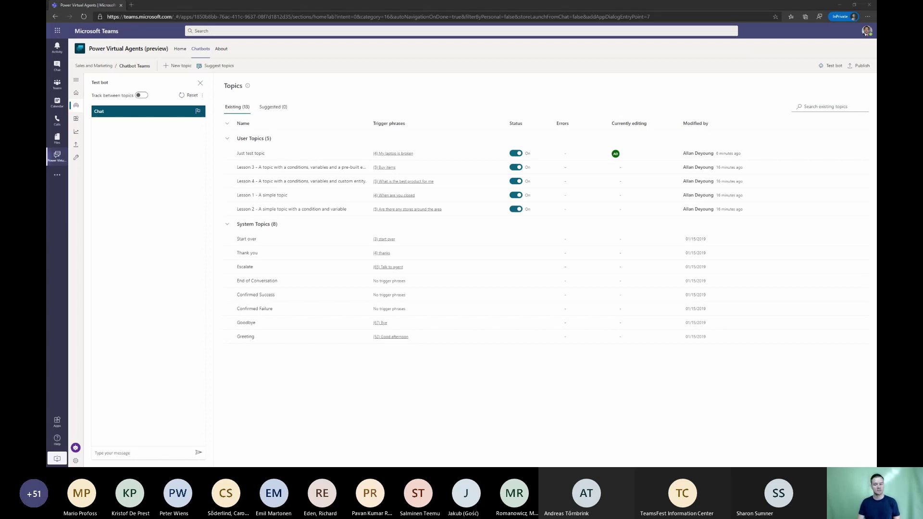
key(alt+Tab)
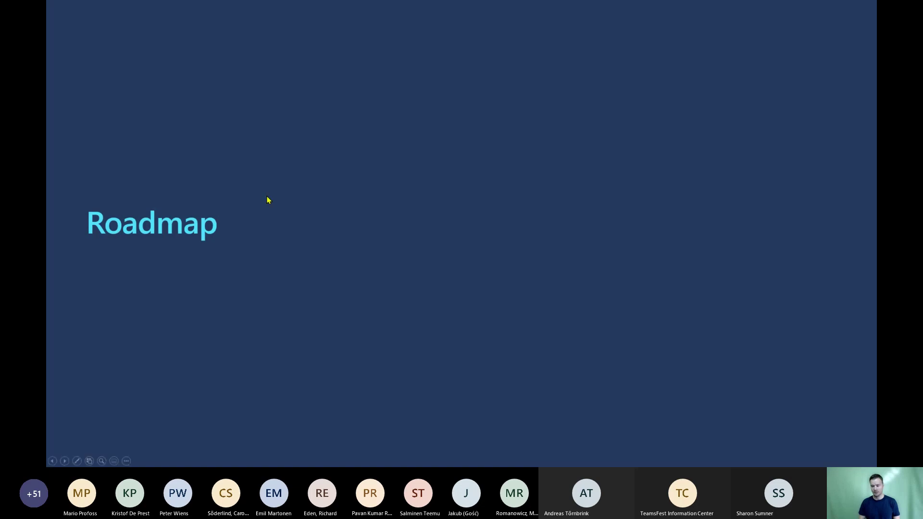
key(Right)
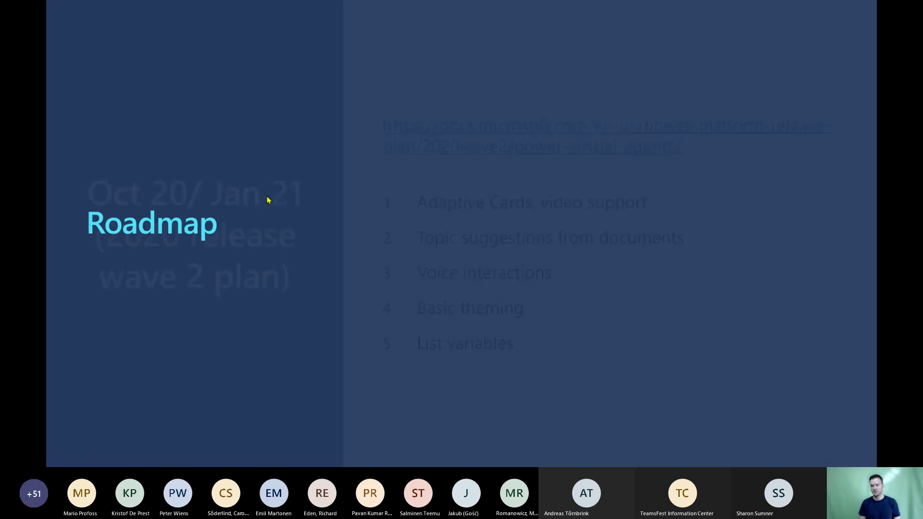
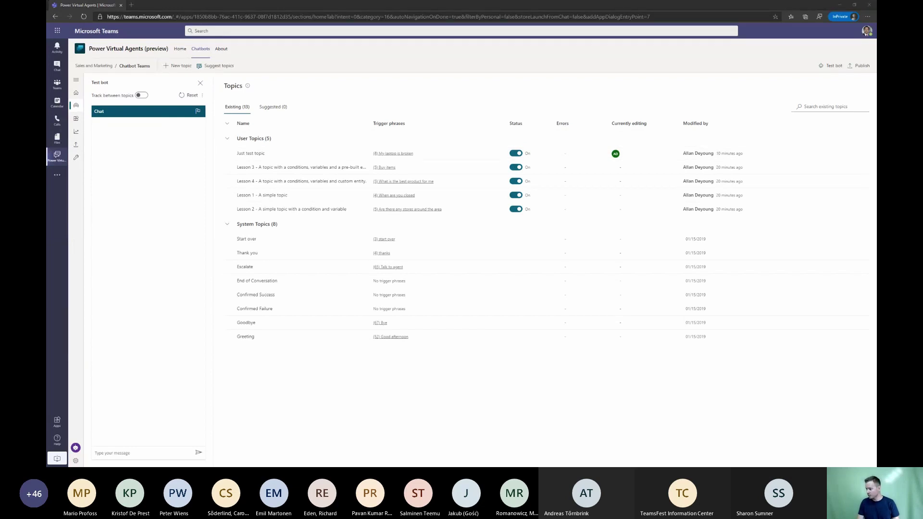
Step: Switch to the other account's Microsoft Teams window and review its chat conversation with the QnA Bot
key(alt+Tab)
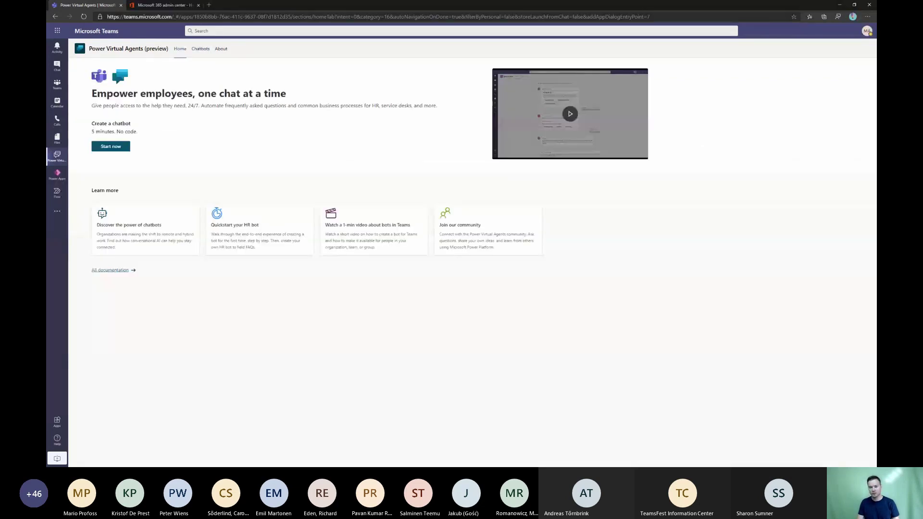
click(57, 67)
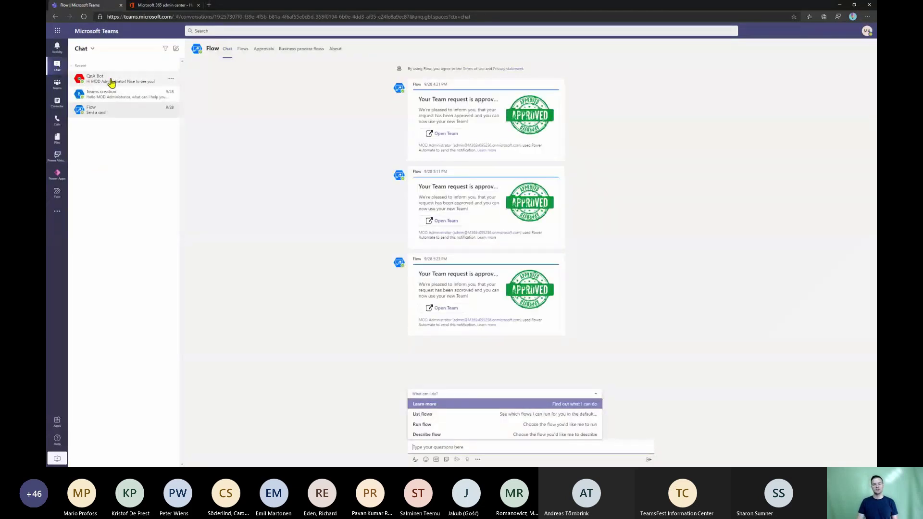
click(111, 82)
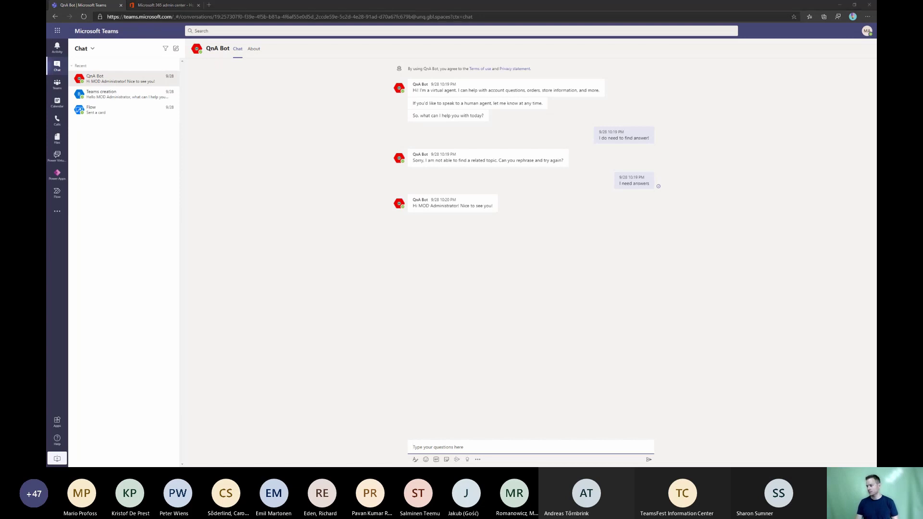
Step: Return to the InPrivate Teams window, publish the Chatbot Teams bot's latest content again, and read the notice about availability to users
key(alt+Tab)
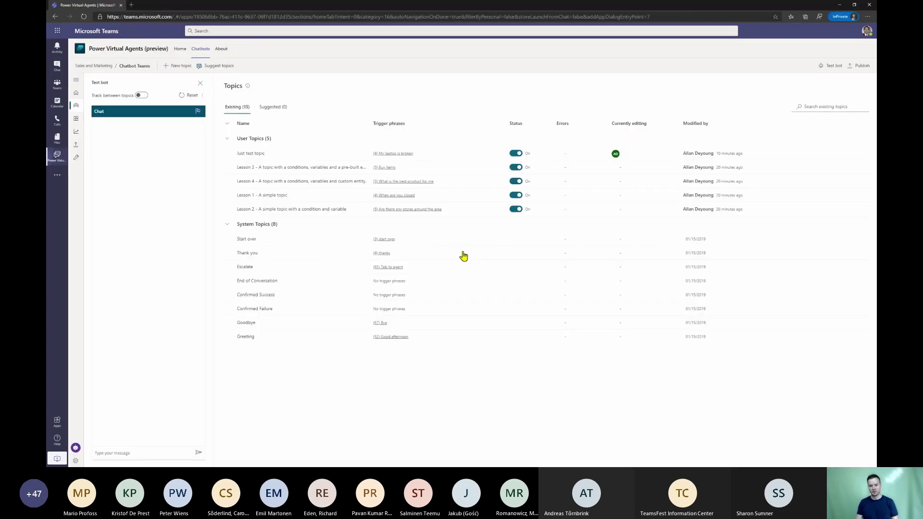
click(76, 146)
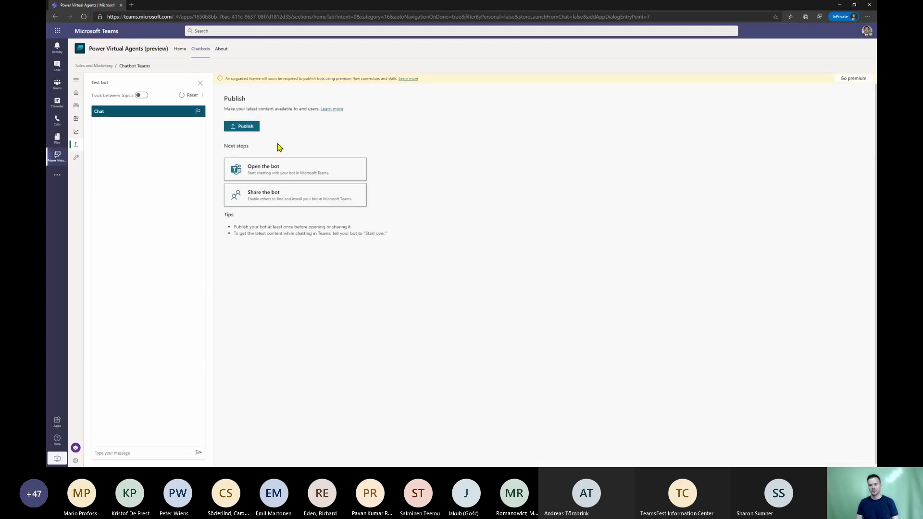
click(244, 127)
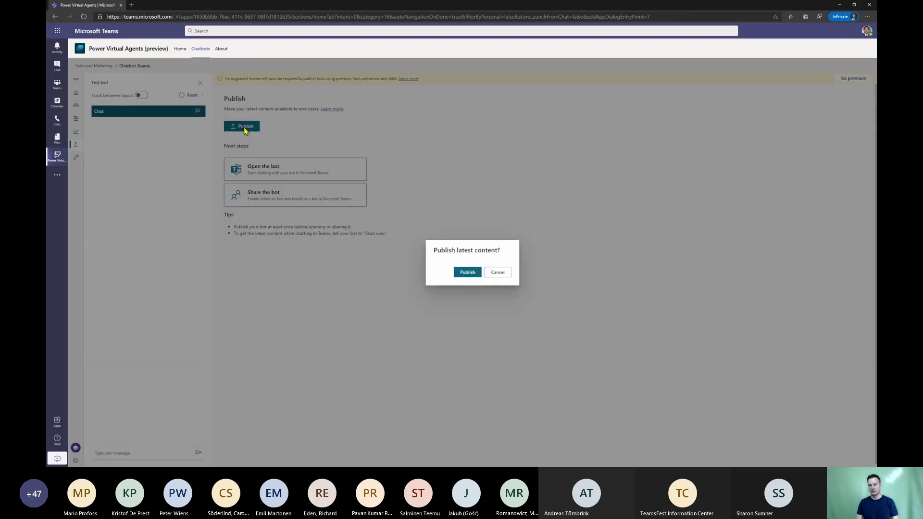
click(502, 272)
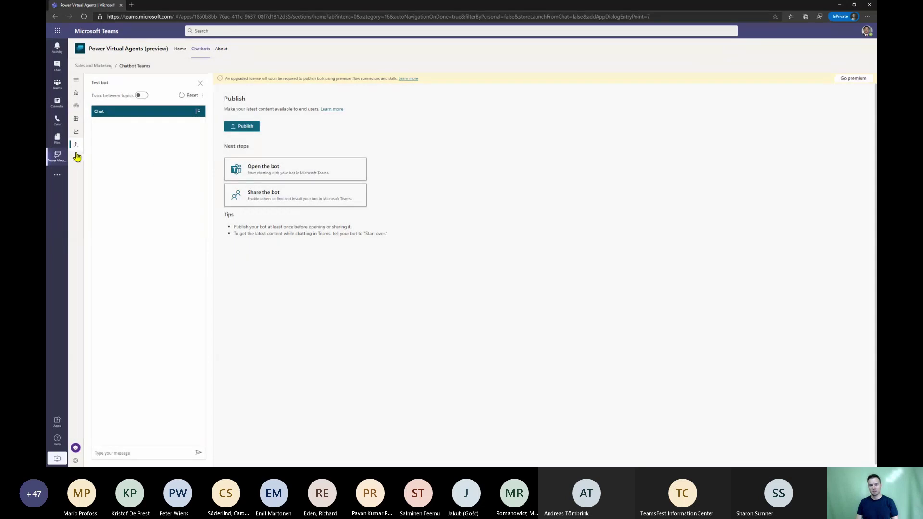
click(243, 126)
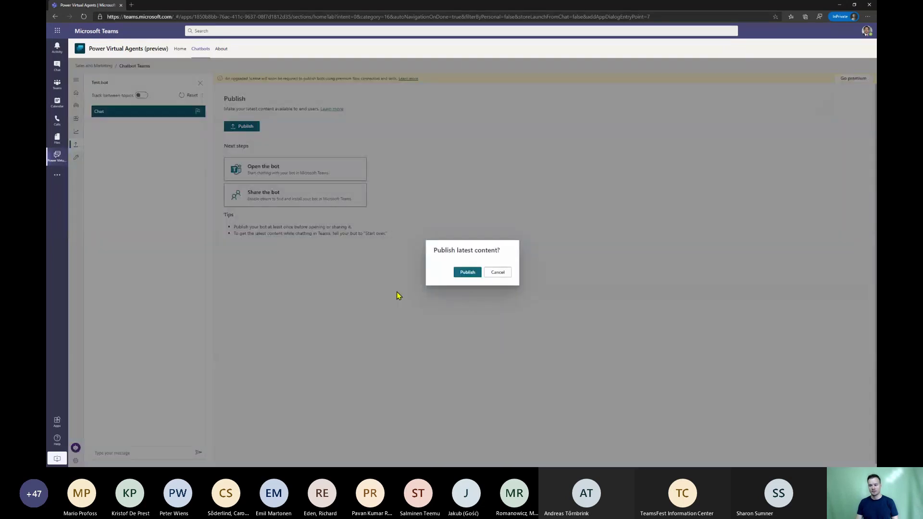
click(467, 272)
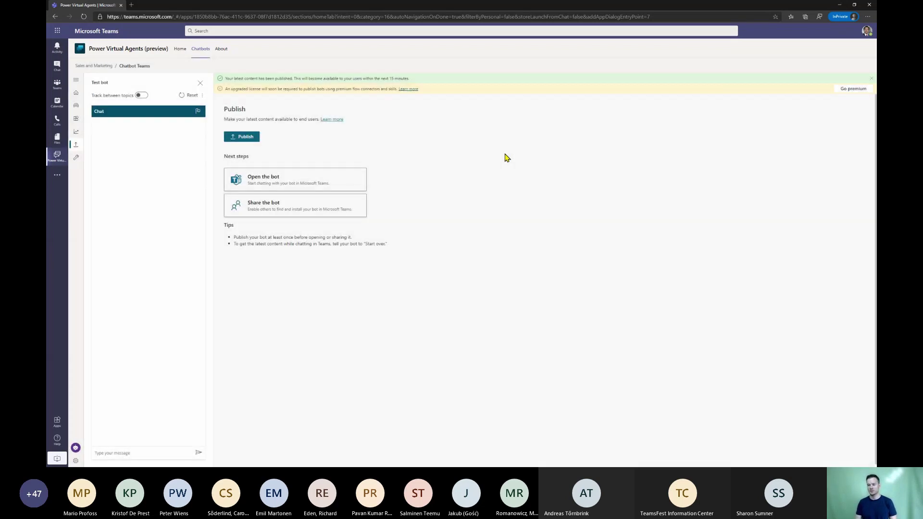
drag(409, 78, 295, 78)
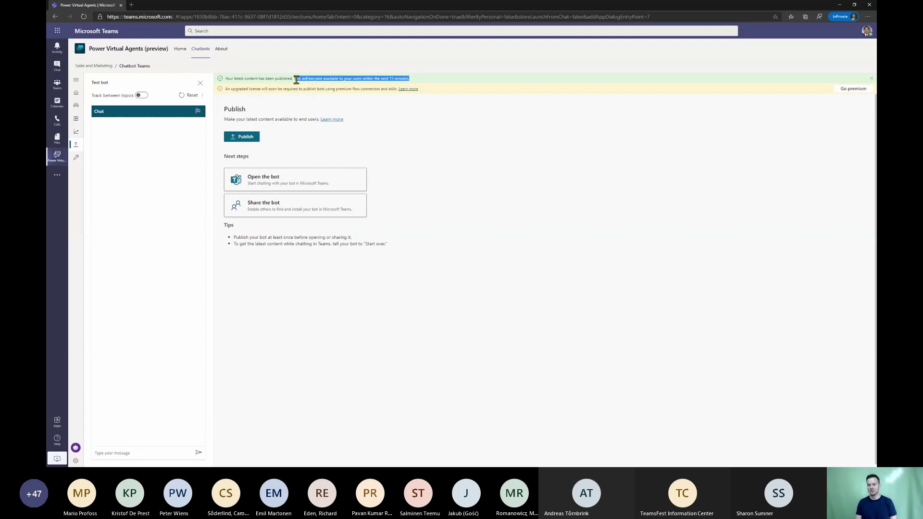
click(358, 151)
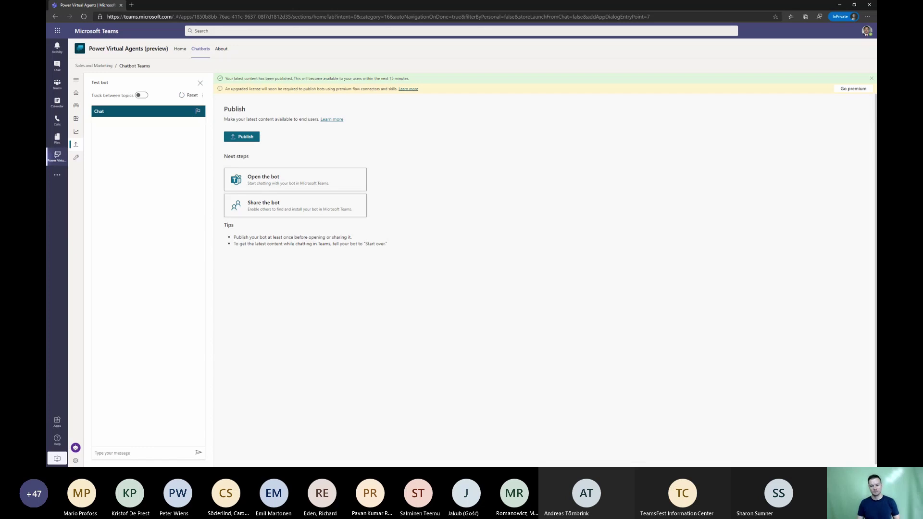
Step: Open the Chatbot Teams bot's analytics and view its Customer Satisfaction report
click(76, 133)
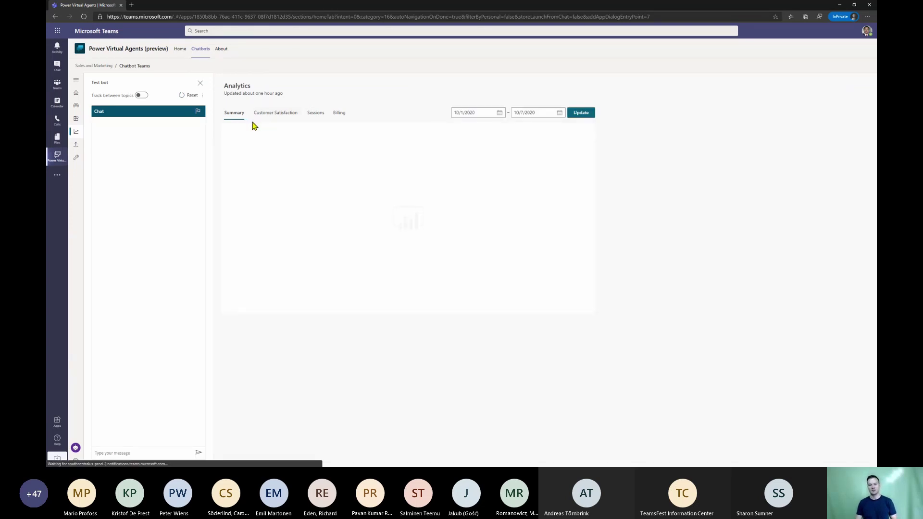
click(281, 116)
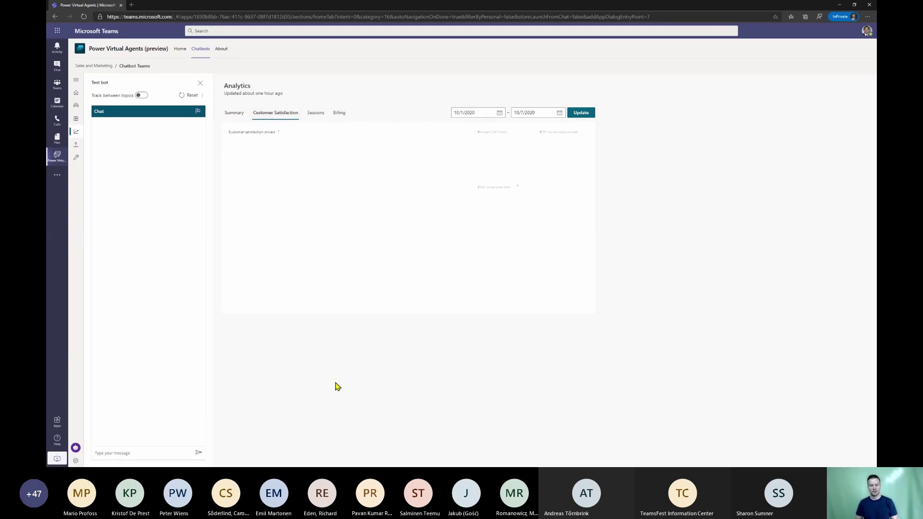